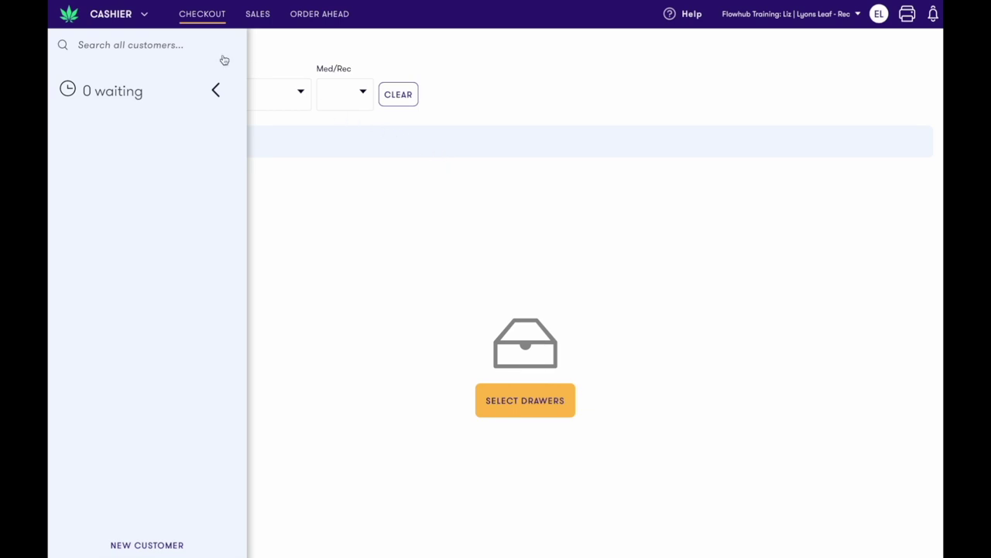
Start a new product from the products list in the inventory section
left_click(147, 16)
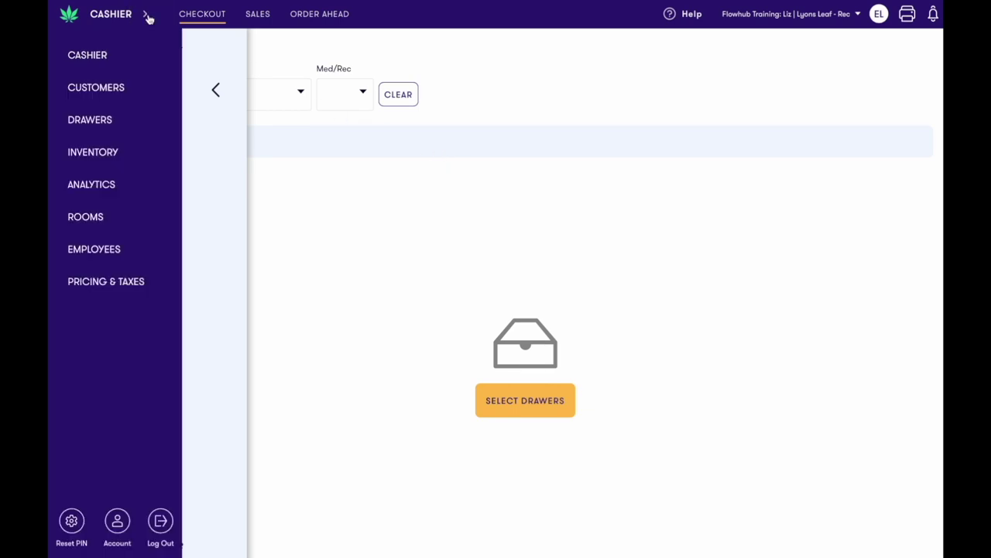
left_click(133, 156)
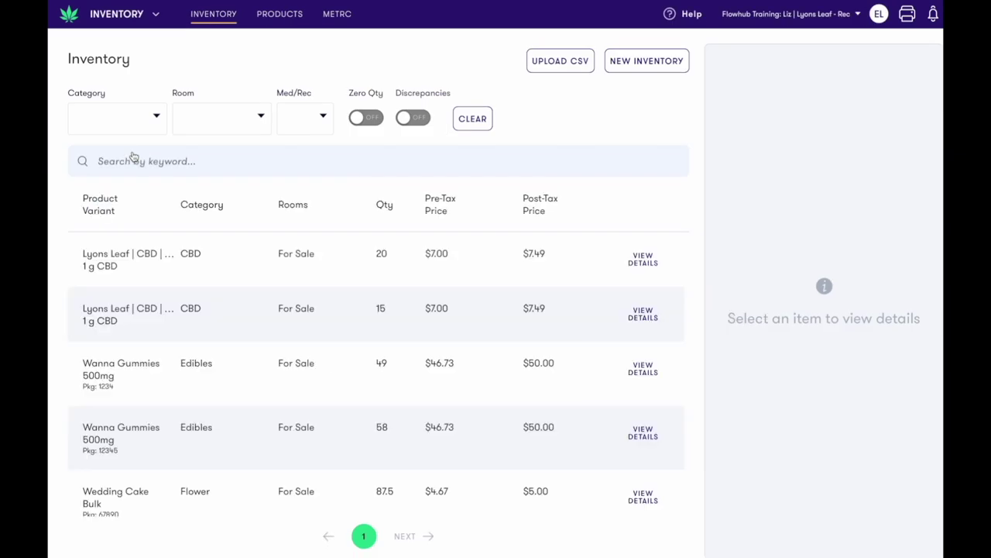
left_click(266, 15)
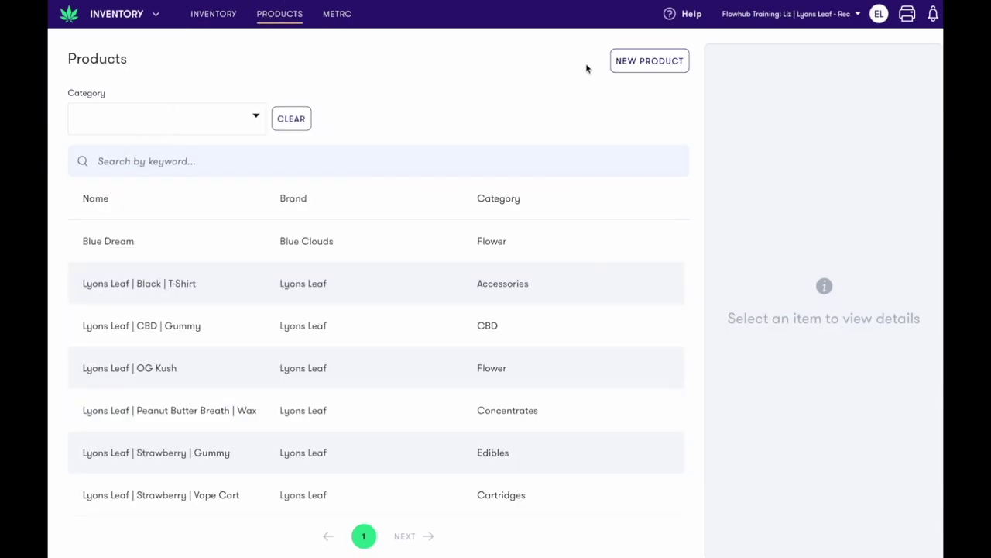
left_click(622, 68)
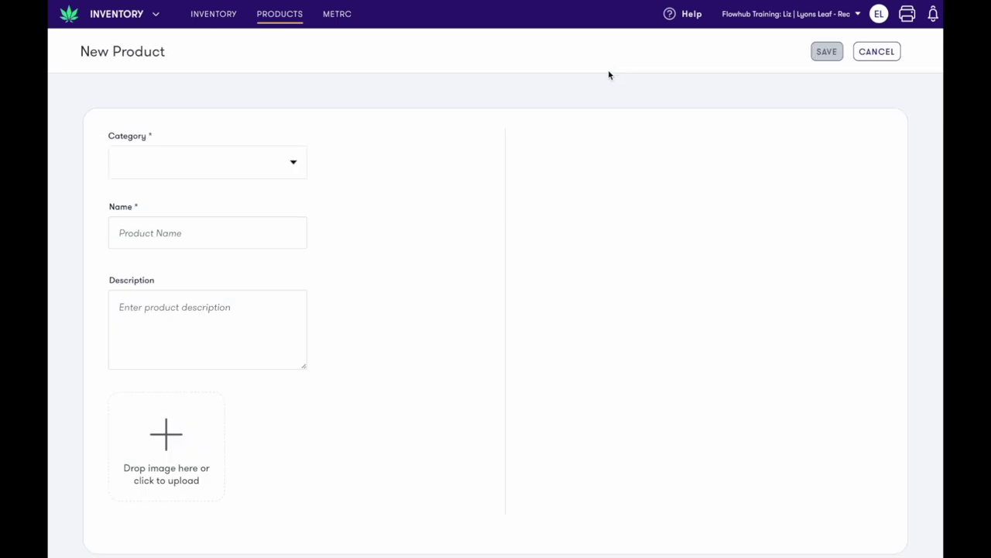
Set the new product's category to Flower | Colorado
left_click(292, 161)
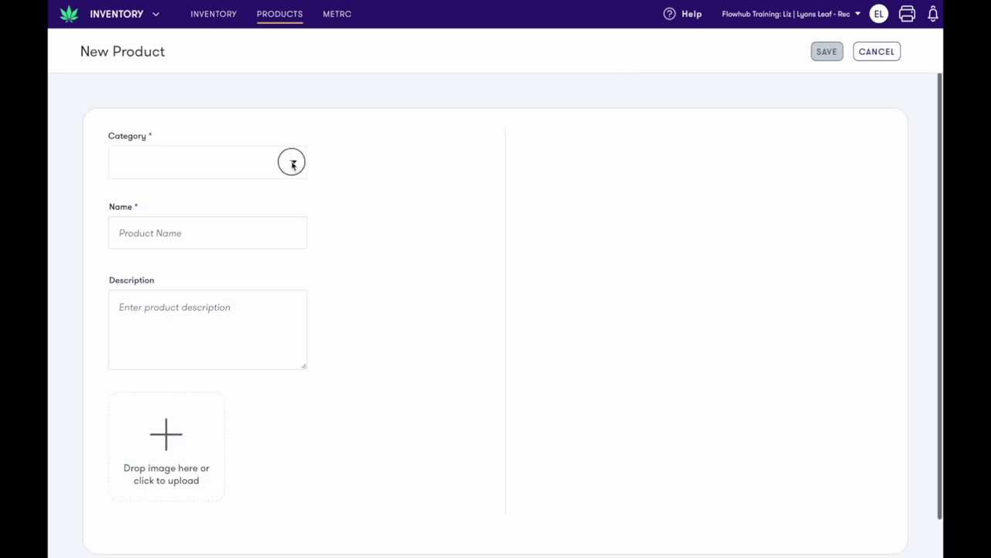
scroll(259, 206, "down", 5)
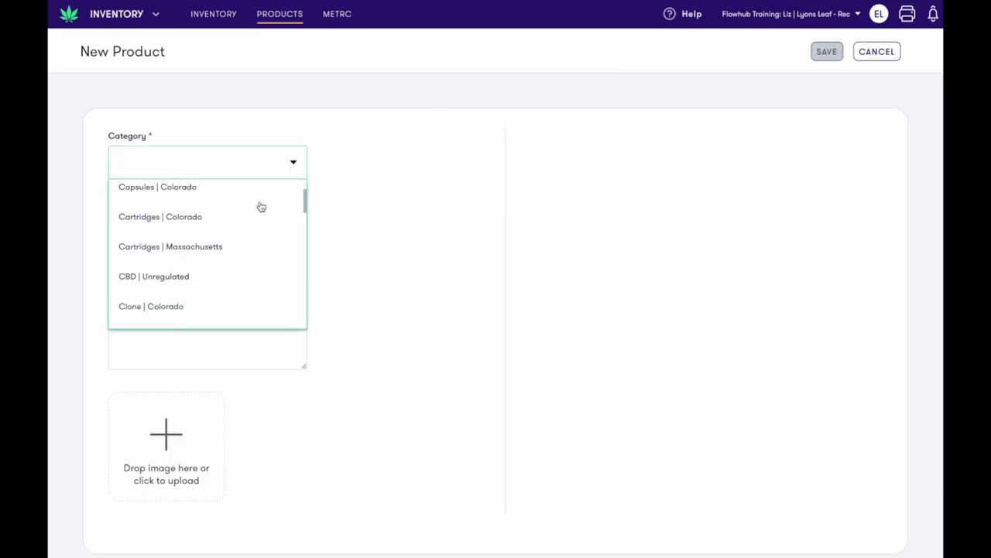
scroll(261, 206, "down", 3)
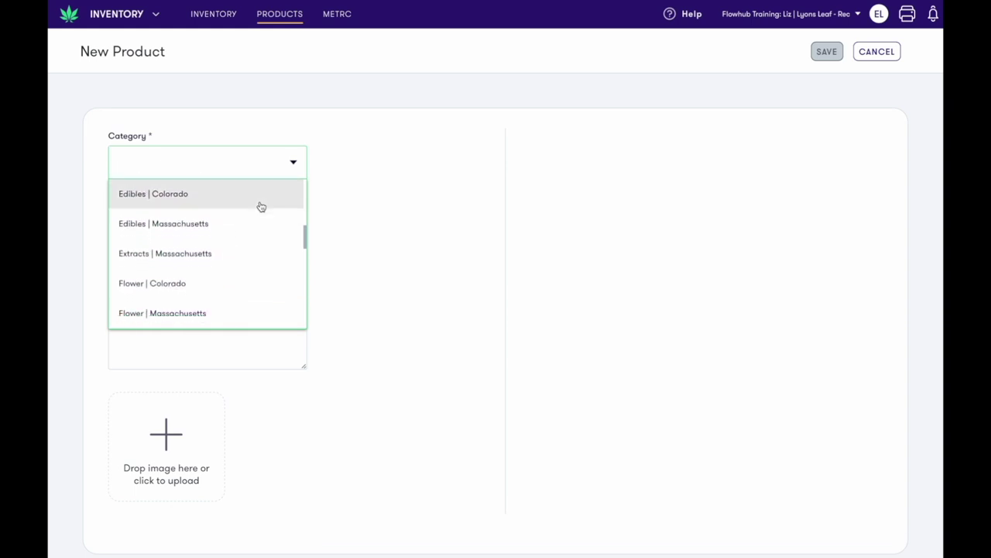
left_click(203, 287)
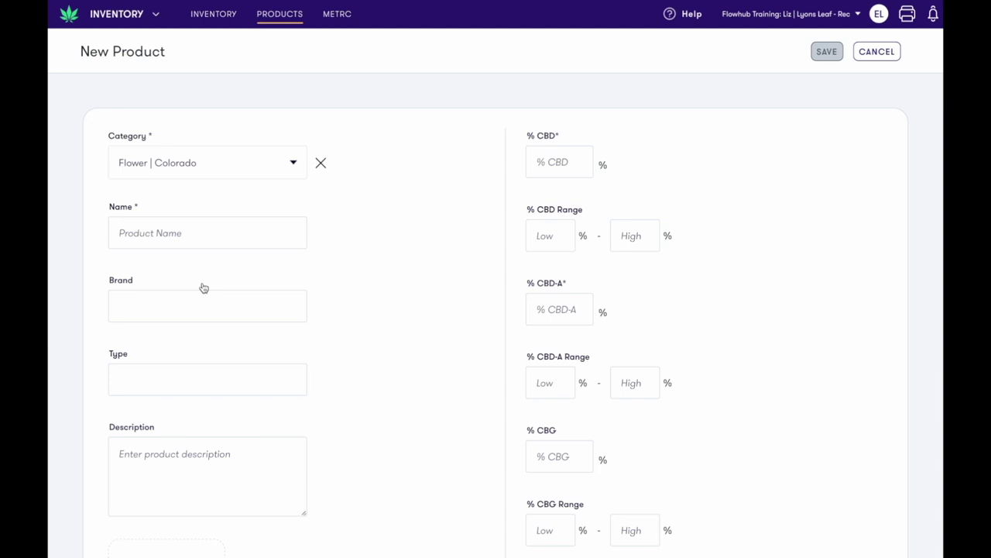
Name the product "Flowhub | Maui Wowie" and enter Flowhub as its brand
left_click(186, 235)
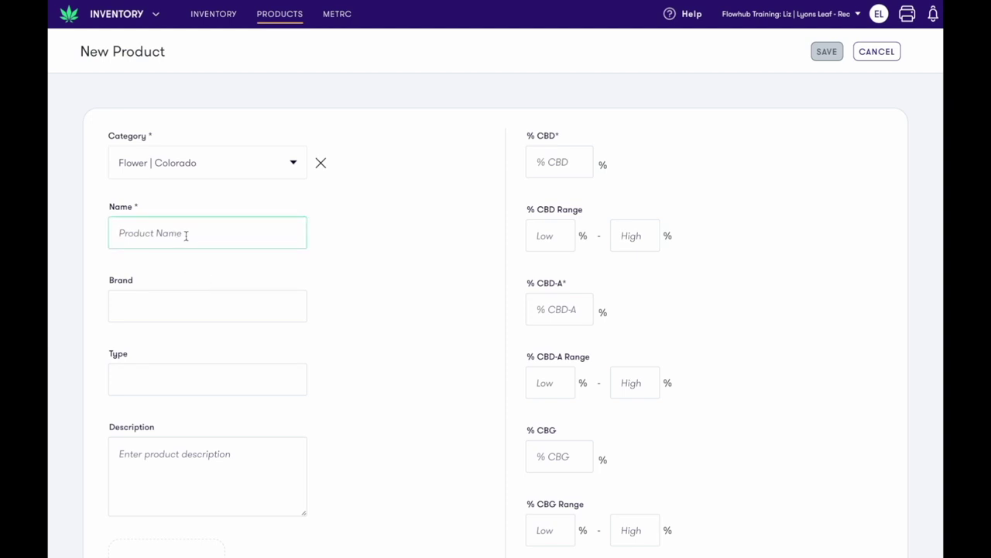
type("Maui Wowie")
left_click(177, 304)
type("Flowhub")
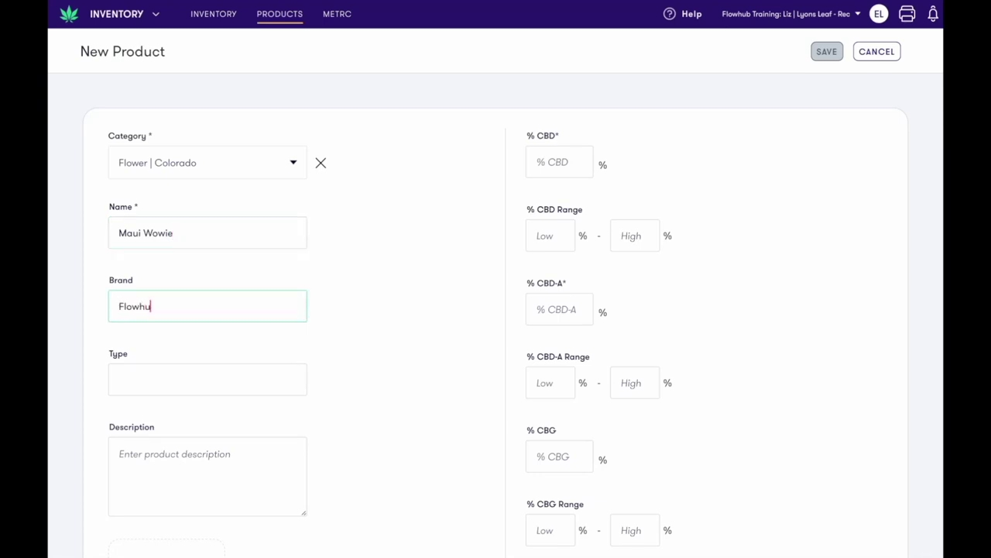
left_click(120, 233)
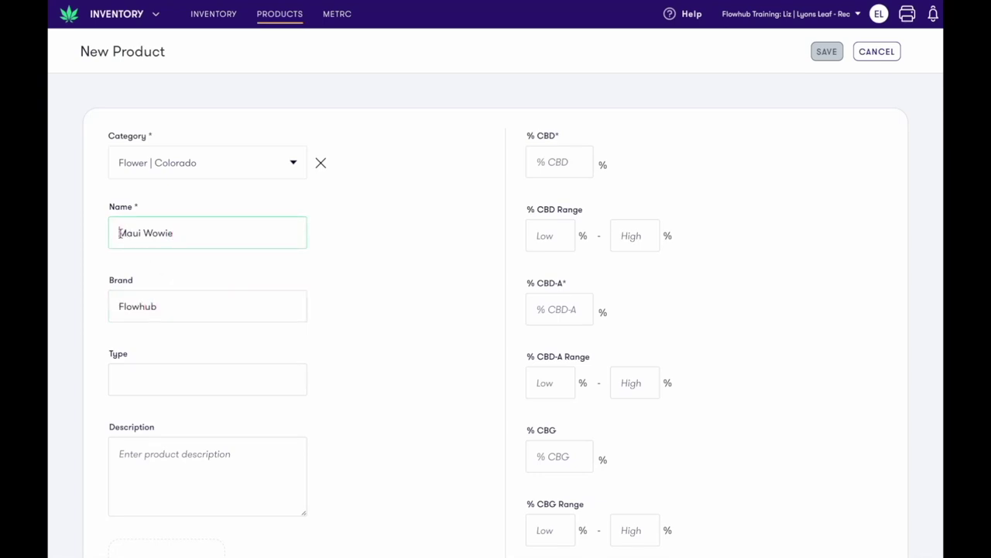
type("Flowhub ")
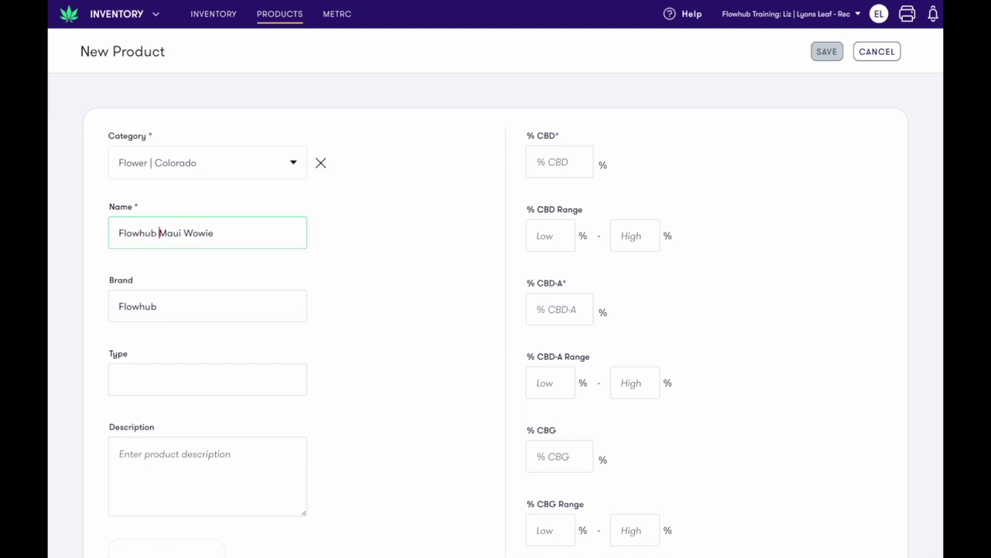
type("|")
Enter Maui Wowie as the strain name and Sativa as the strain species
scroll(239, 271, "down", 1)
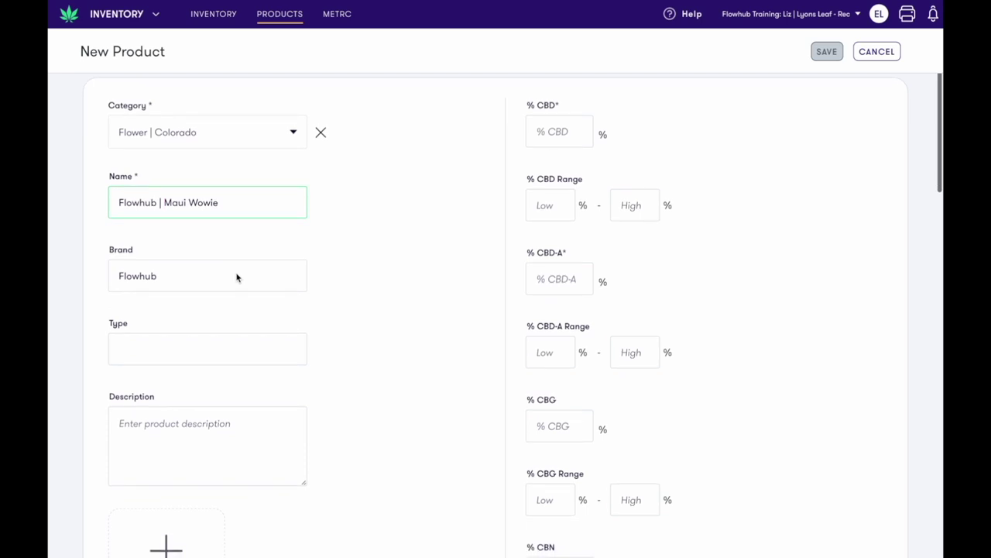
scroll(237, 277, "down", 2)
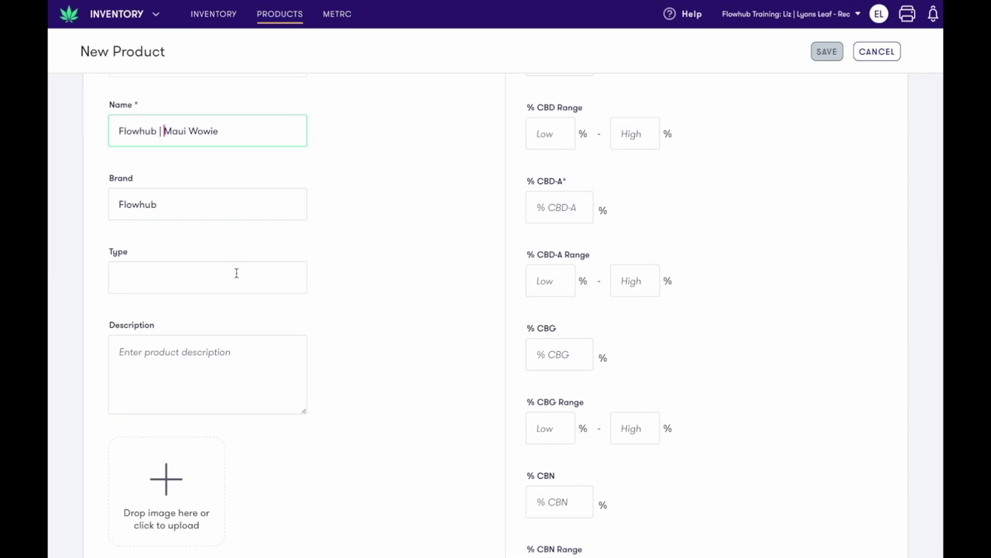
scroll(236, 272, "down", 2)
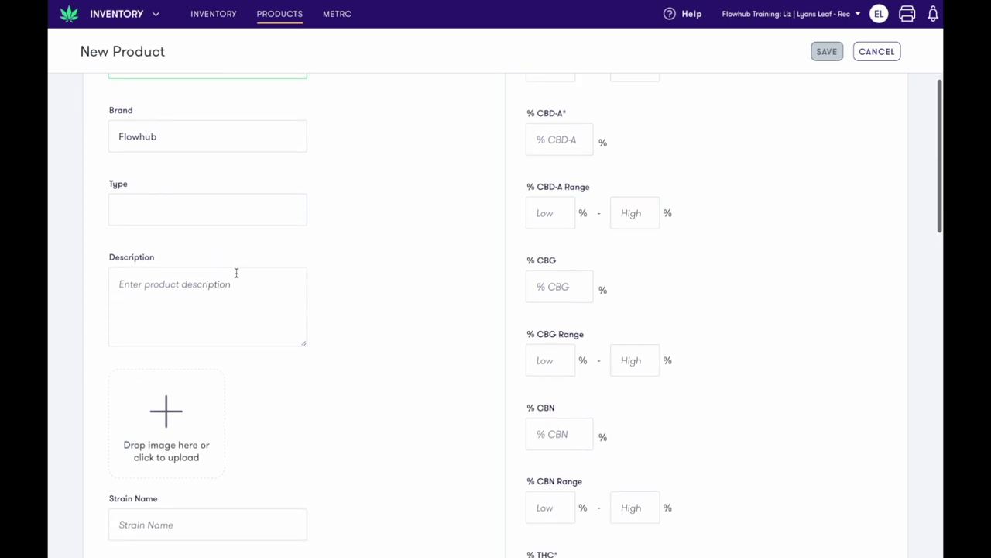
scroll(235, 279, "down", 2)
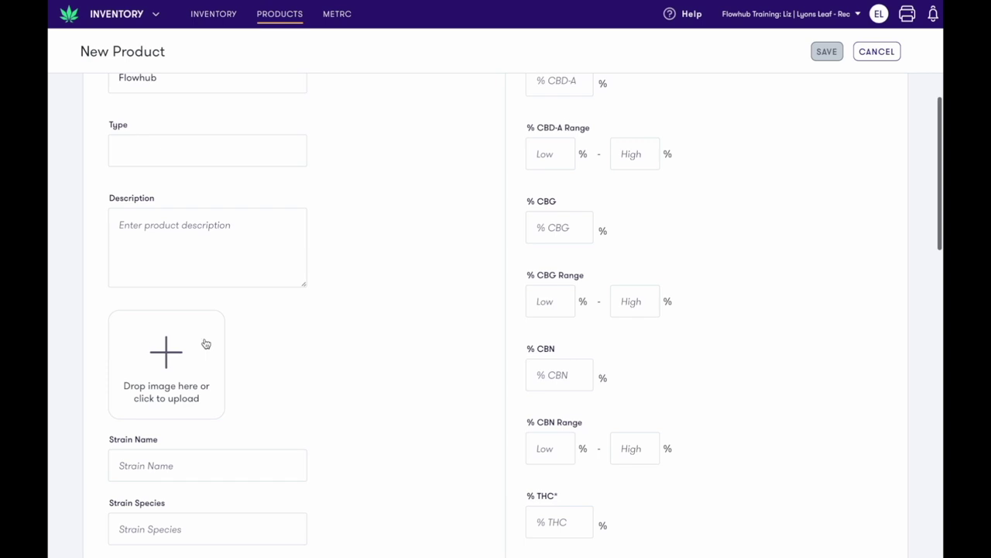
scroll(206, 343, "down", 2)
left_click(201, 394)
type("M")
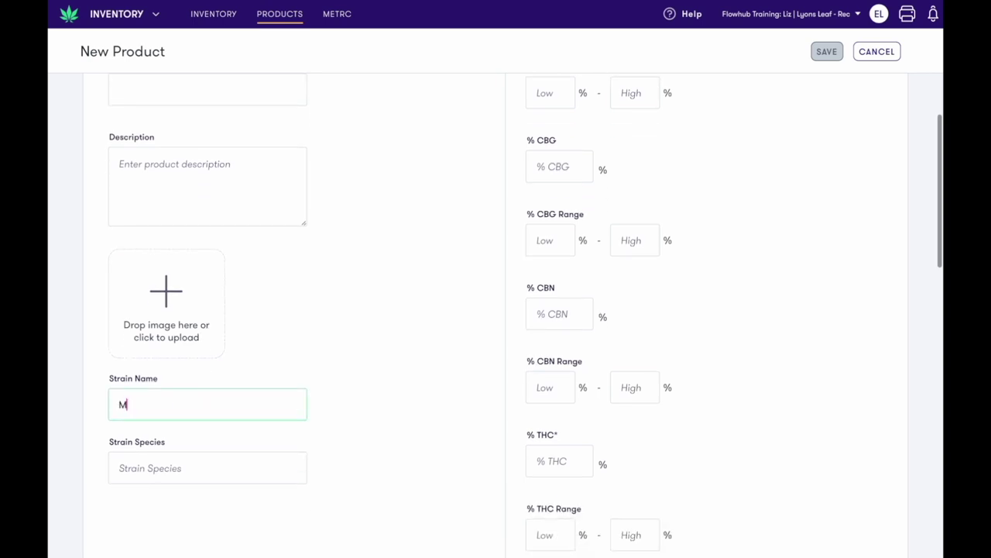
type("aui Wowie")
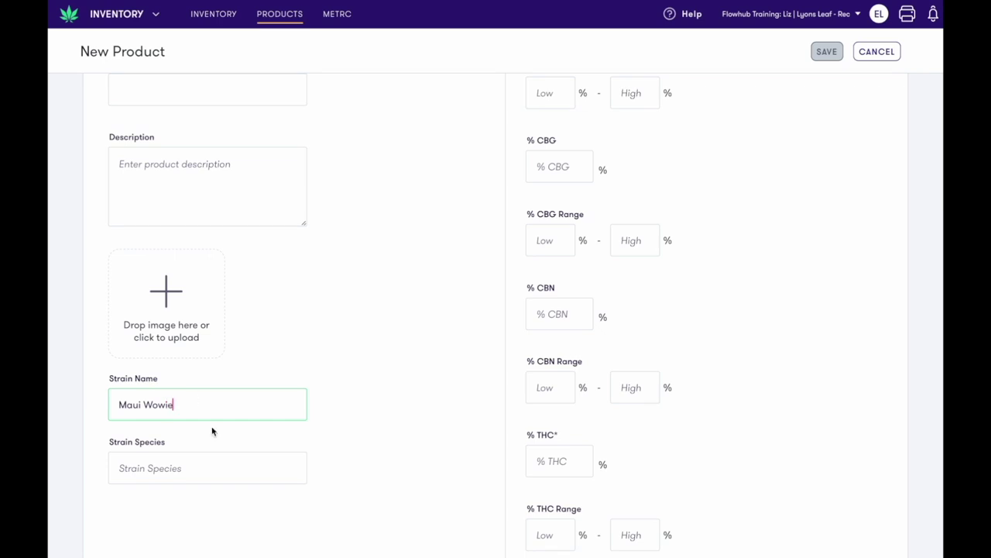
left_click(199, 467)
type("Sativa")
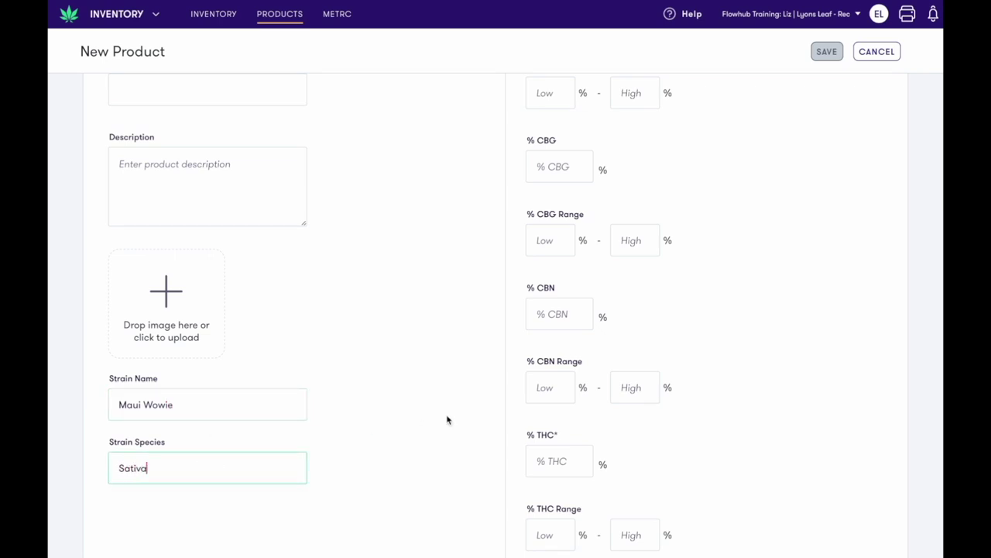
Set the product's CBD content to 5% and its CBD-A content to 0%
scroll(542, 409, "up", 3)
scroll(543, 409, "up", 2)
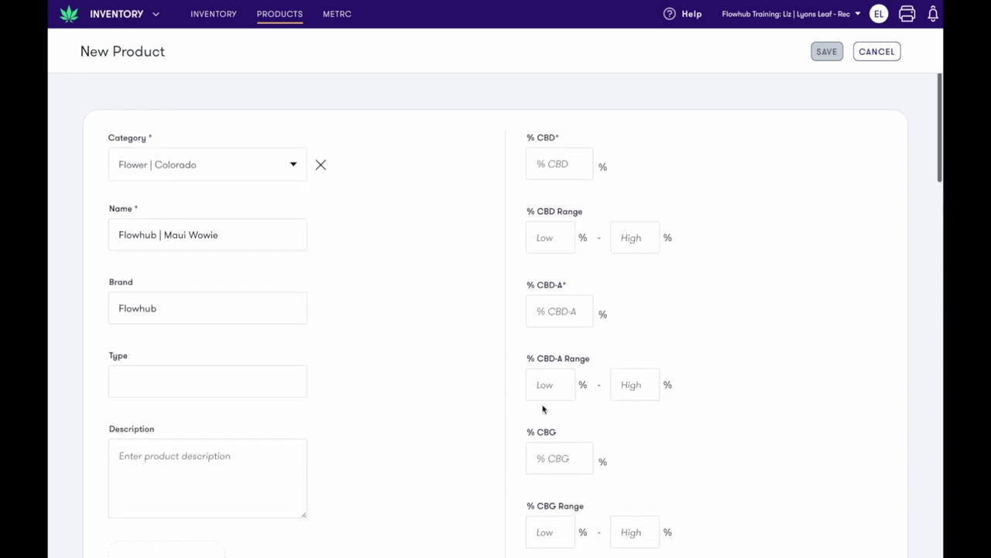
left_click(563, 161)
type("5")
left_click(562, 304)
type("0")
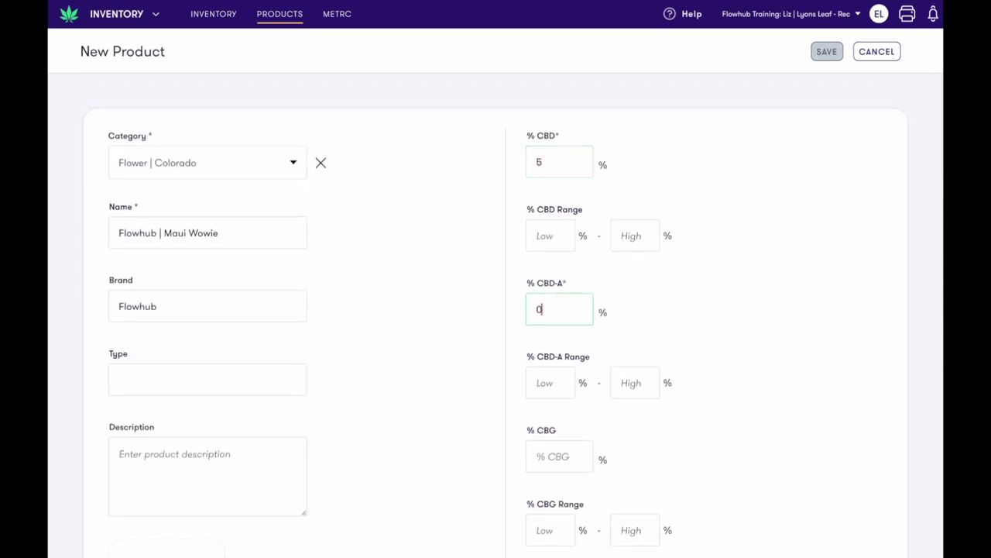
Set the product's THC content to 17% and its THC-A content to 0%
scroll(563, 304, "down", 7)
scroll(562, 418, "down", 1)
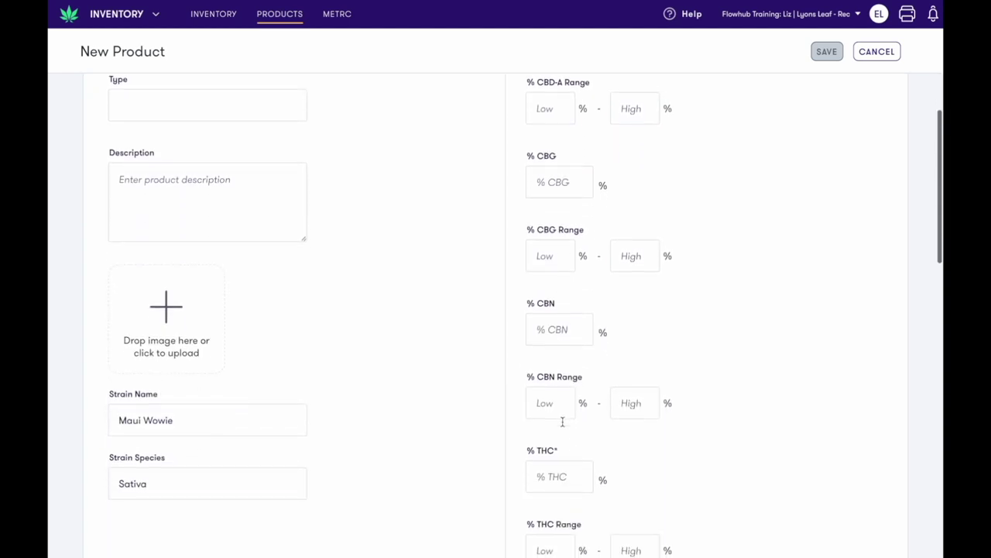
left_click(562, 434)
type("17")
scroll(559, 439, "down", 2)
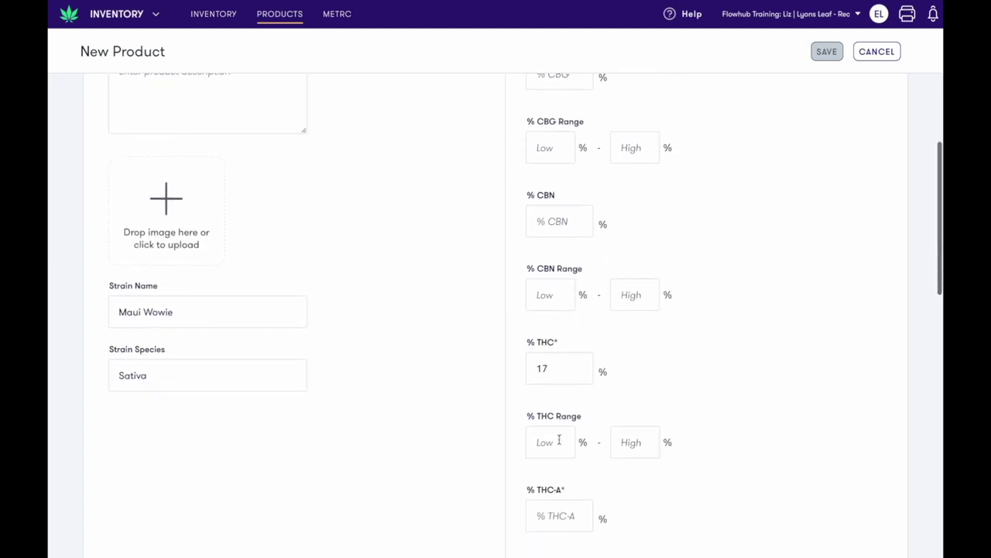
left_click(563, 484)
type("0")
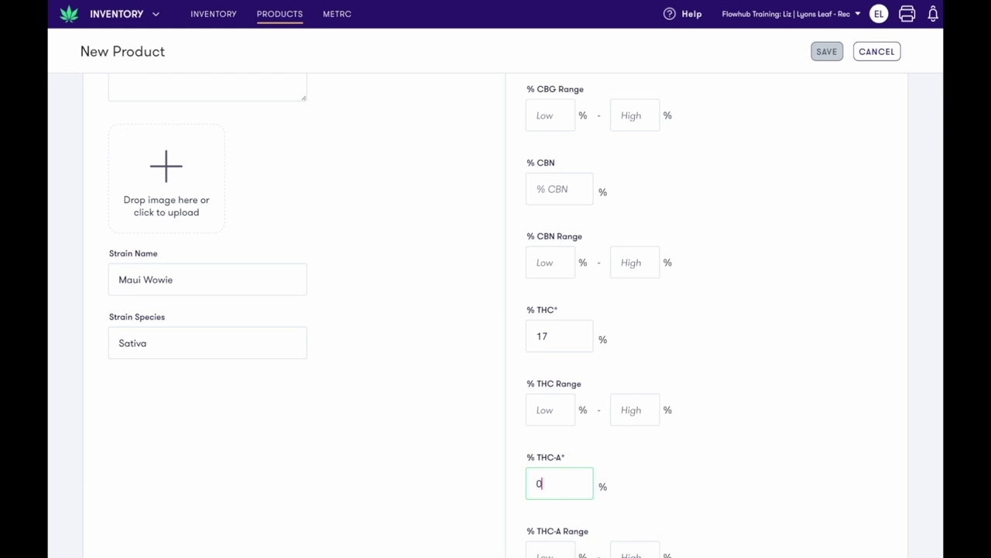
Set the unit of measure to Grams and the product's weight to 1
scroll(476, 471, "down", 1)
scroll(476, 471, "down", 6)
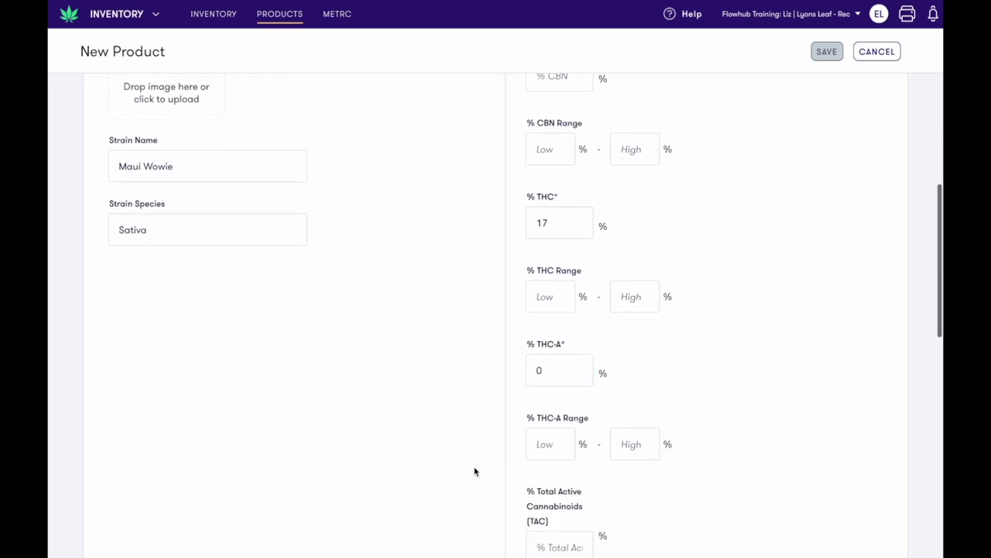
scroll(476, 471, "down", 4)
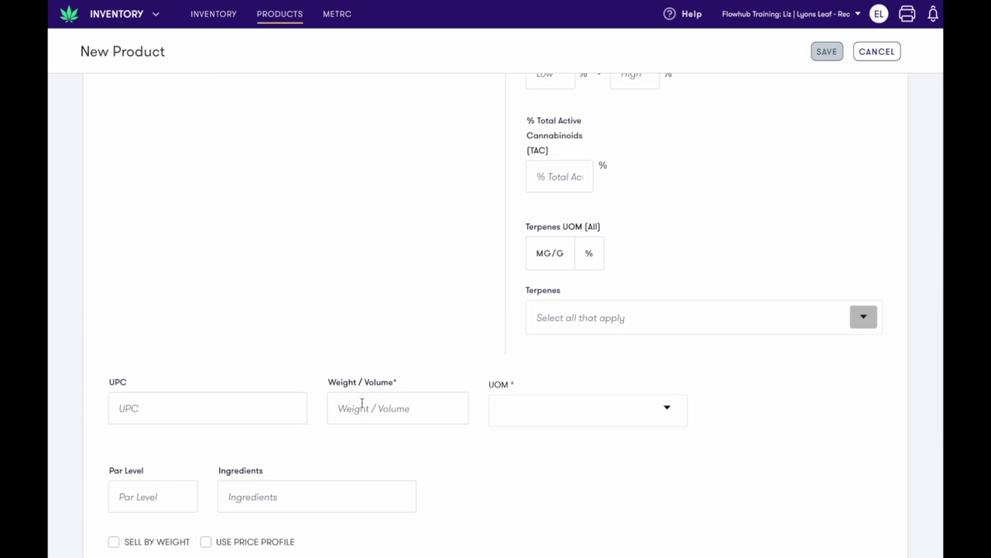
left_click(523, 408)
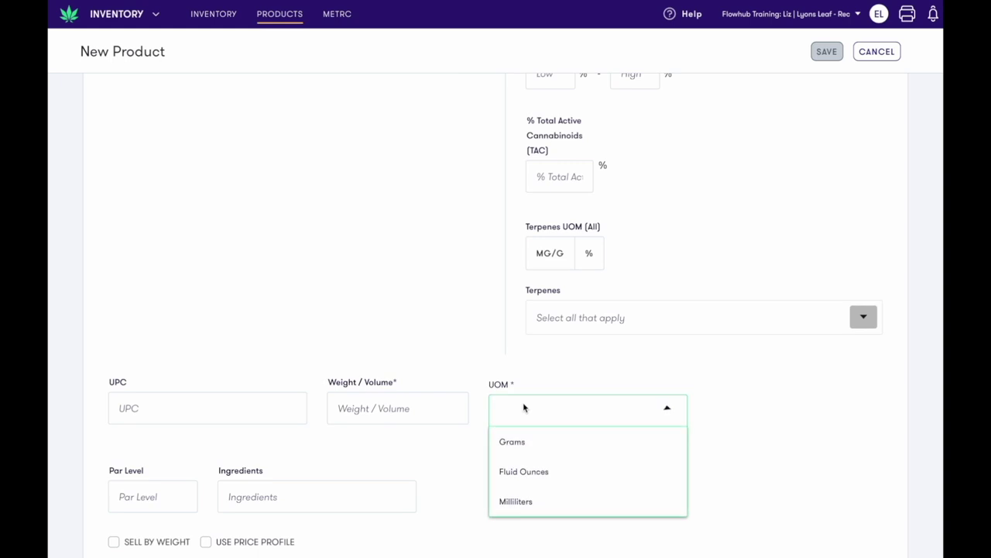
left_click(524, 442)
left_click(427, 413)
type("1")
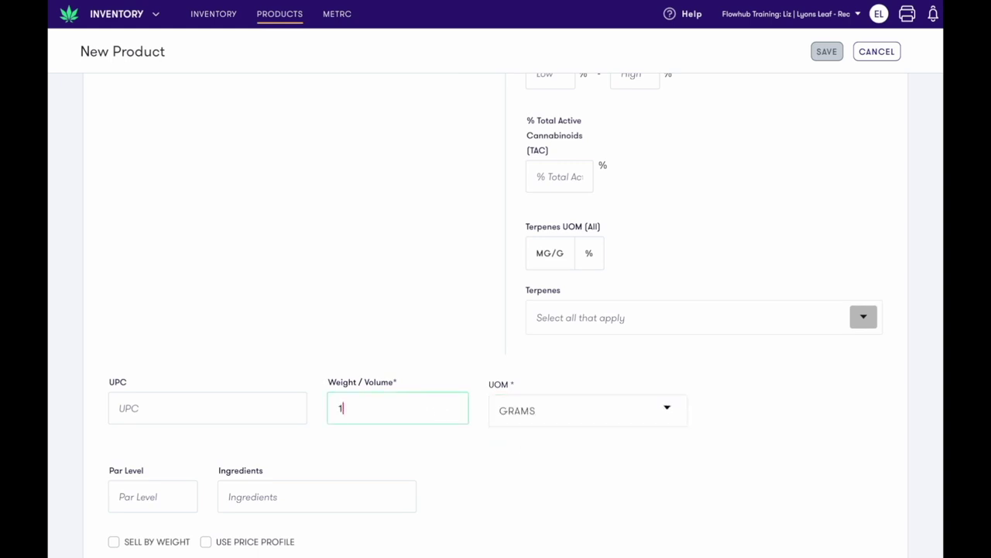
Set the default OTD price to $7 and the default cost to $3
scroll(427, 413, "down", 2)
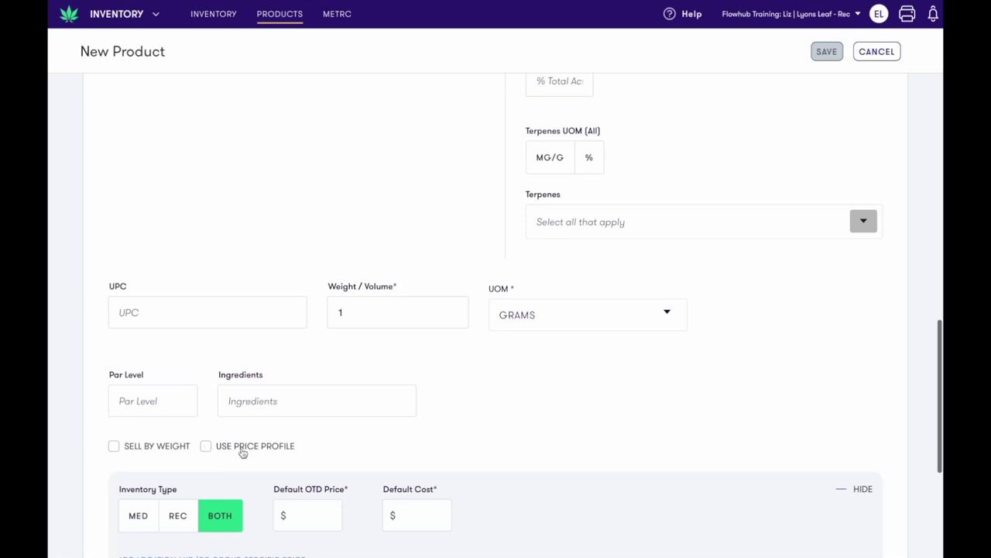
left_click(311, 508)
type("7")
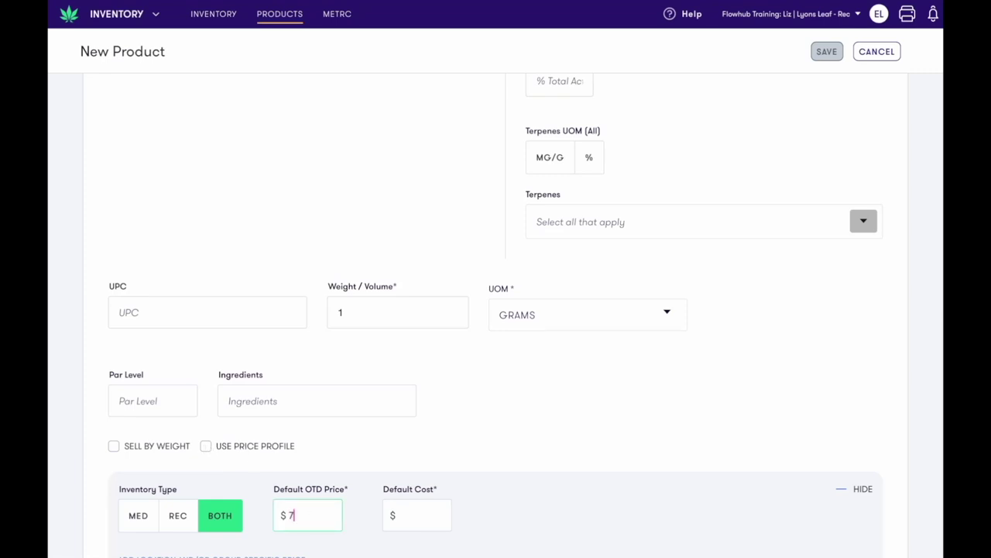
left_click(431, 515)
type("3")
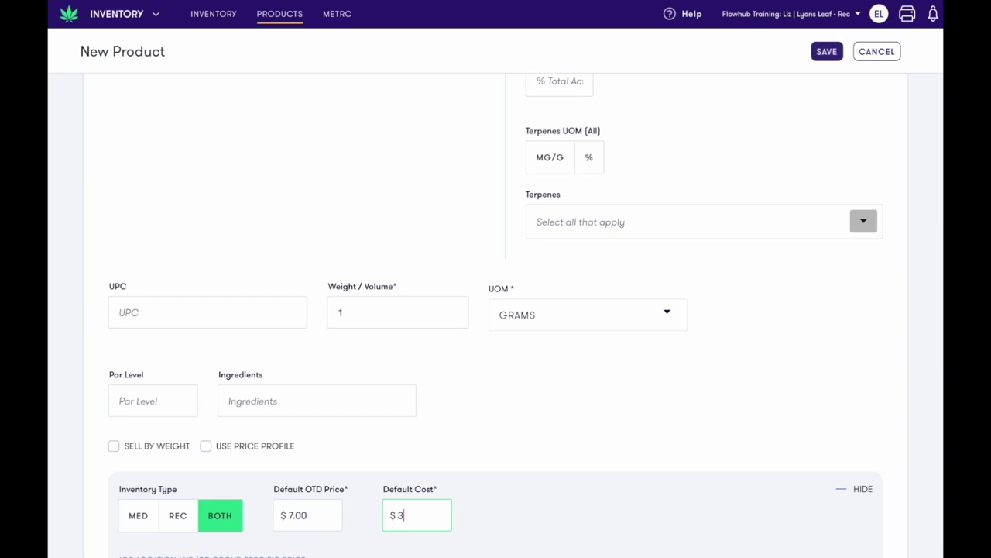
left_click(487, 469)
scroll(487, 469, "down", 2)
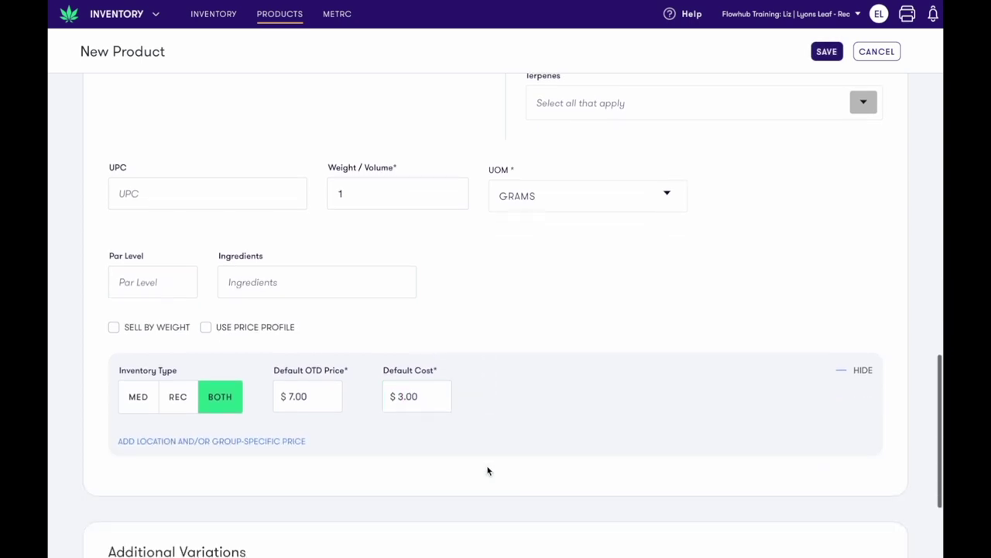
left_click(297, 442)
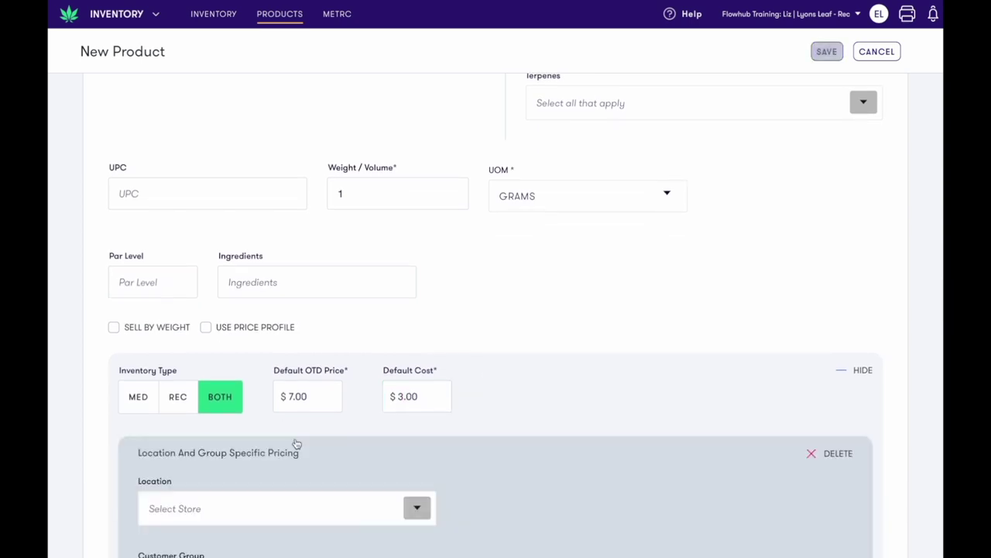
scroll(296, 443, "down", 3)
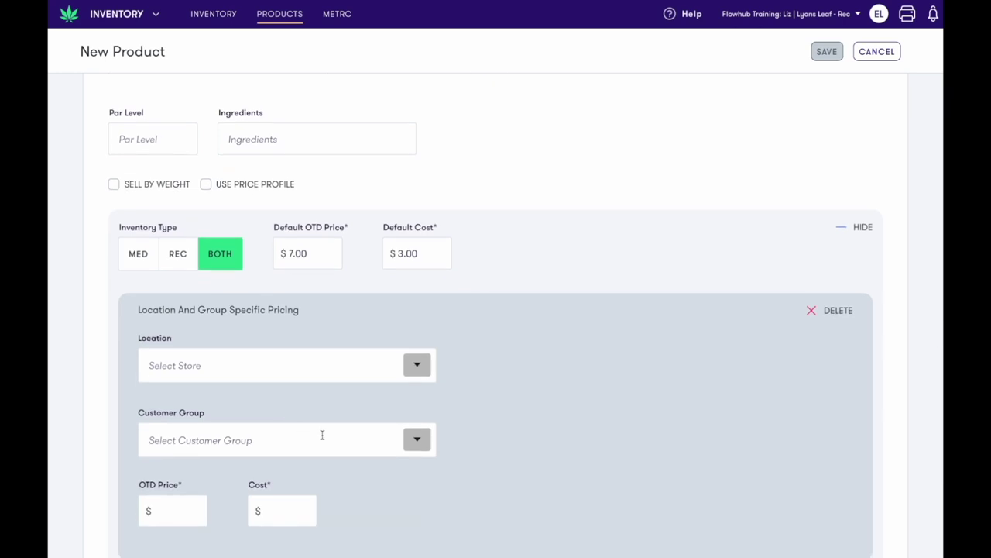
left_click(838, 311)
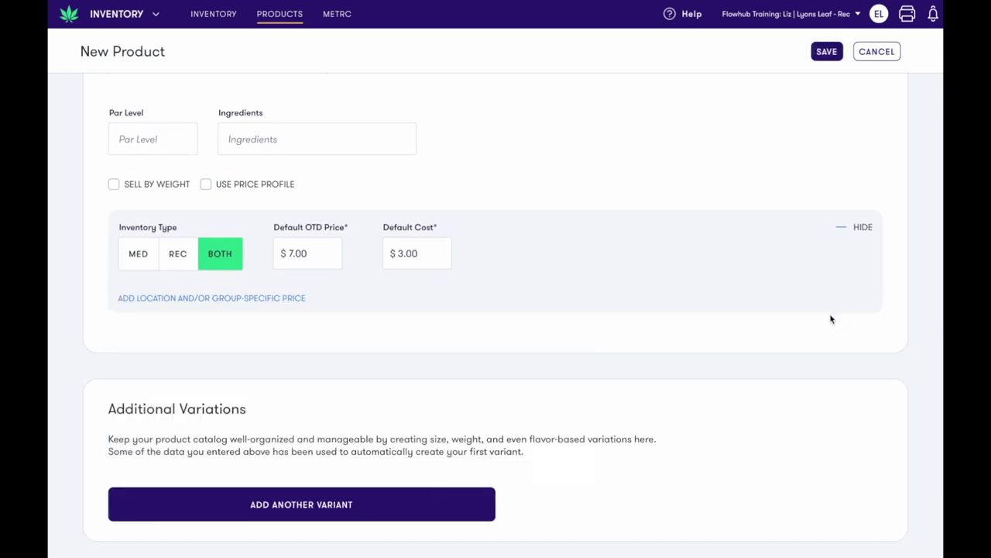
Add product variants and name the first variant "| 1g Pre-Roll"
left_click(419, 513)
scroll(376, 395, "up", 5)
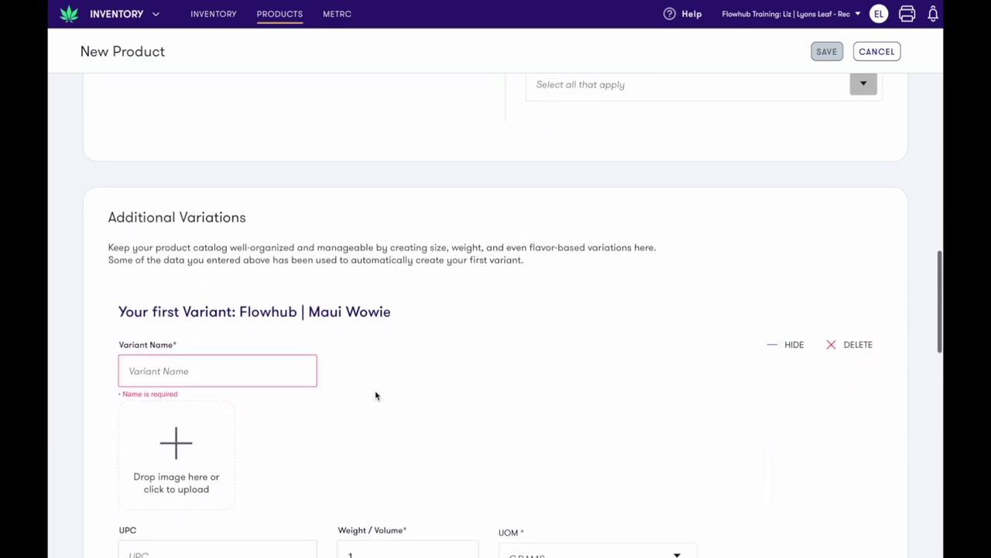
scroll(376, 395, "down", 1)
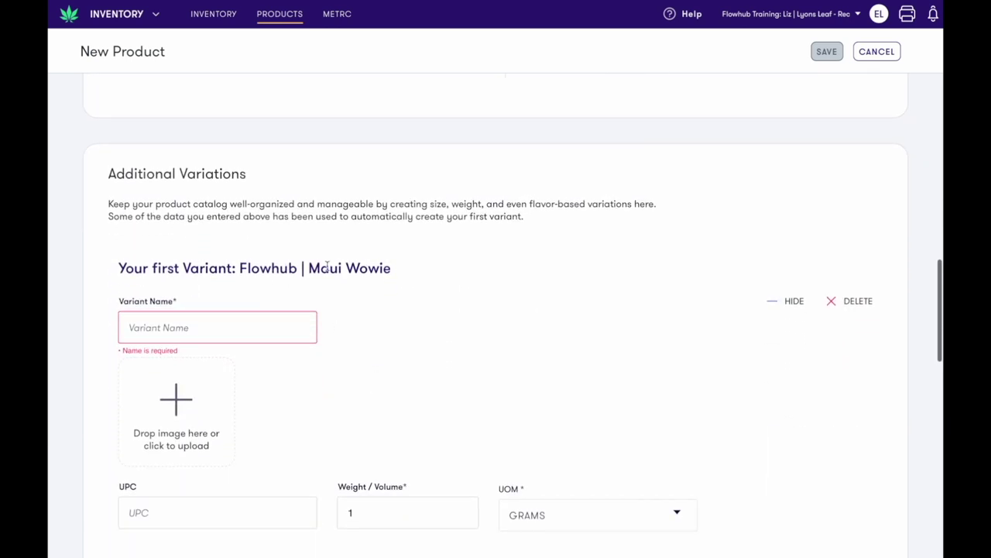
left_click(257, 331)
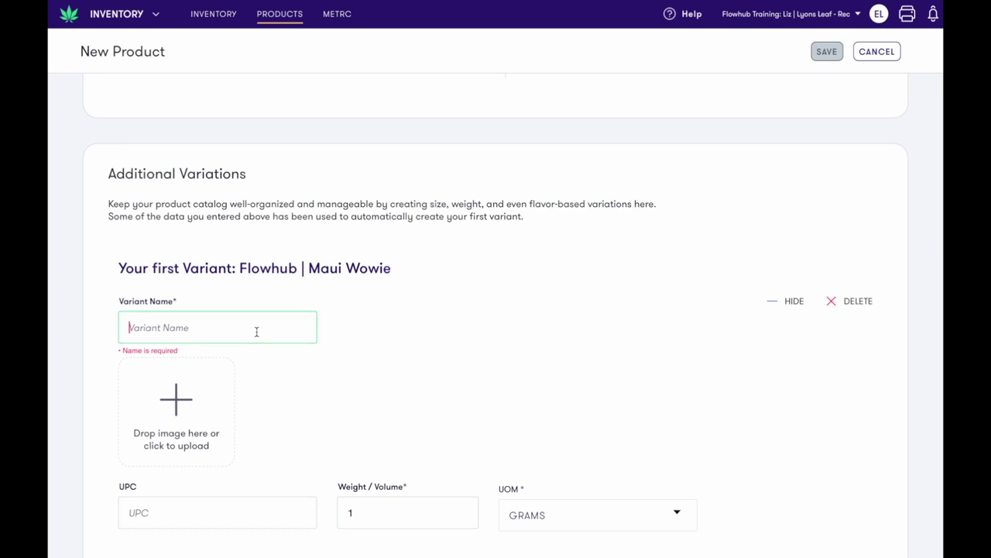
type("| 1g")
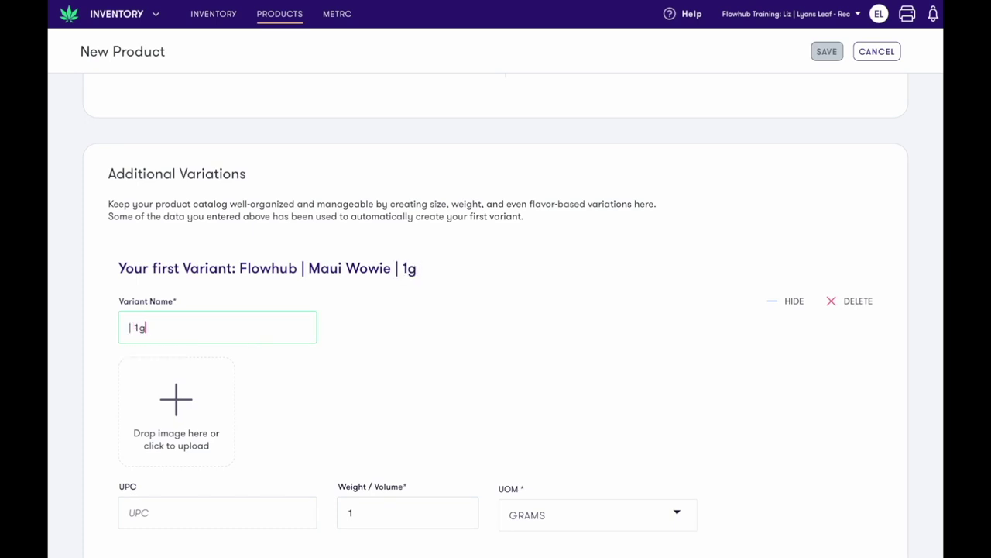
type(" Pre-Roll")
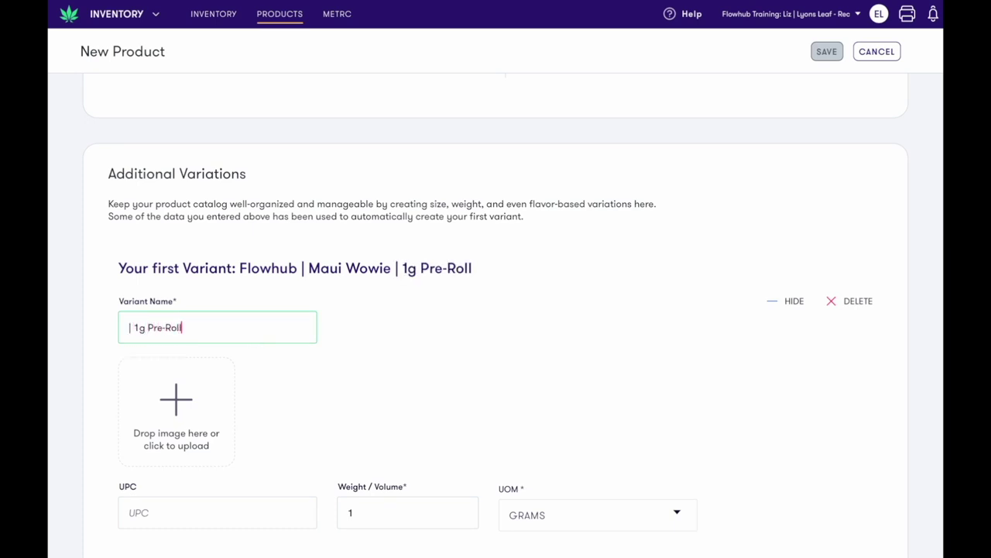
Name the second variant "| Bulk Flower"
scroll(417, 378, "down", 3)
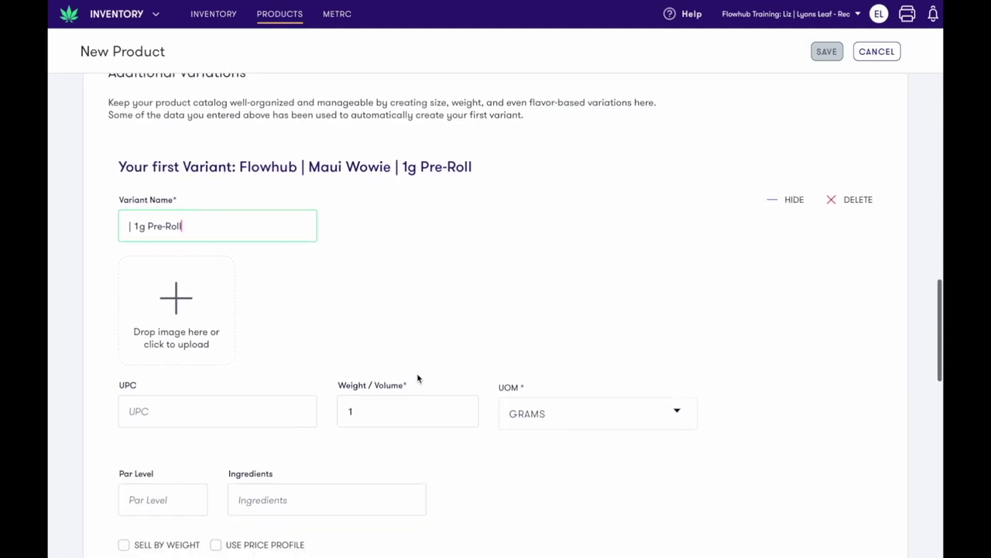
scroll(383, 416, "down", 3)
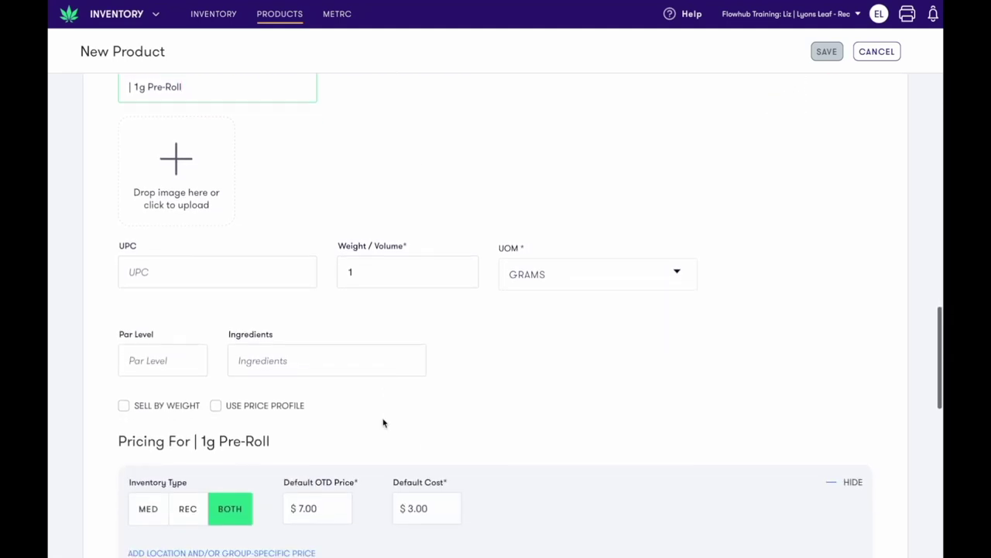
scroll(382, 423, "down", 5)
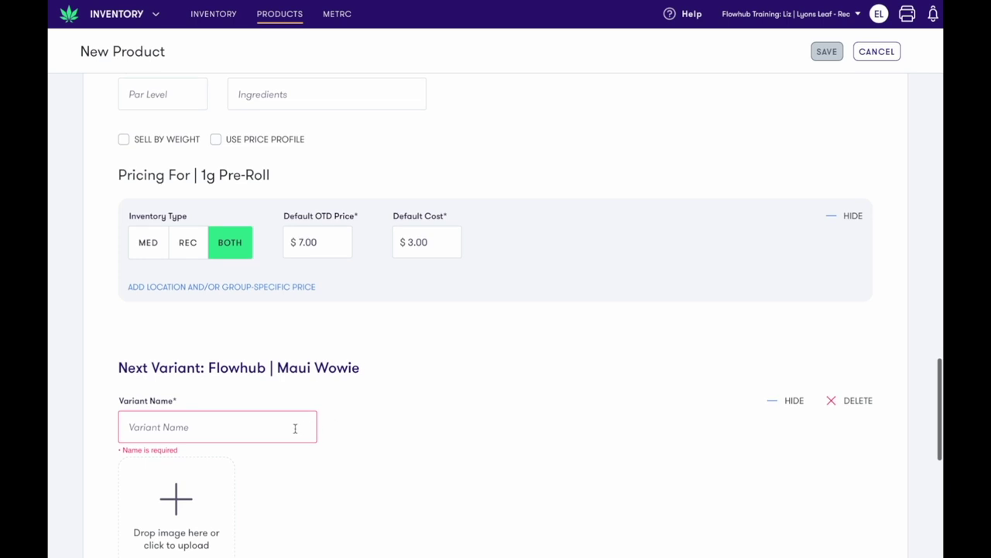
left_click(289, 430)
type("I")
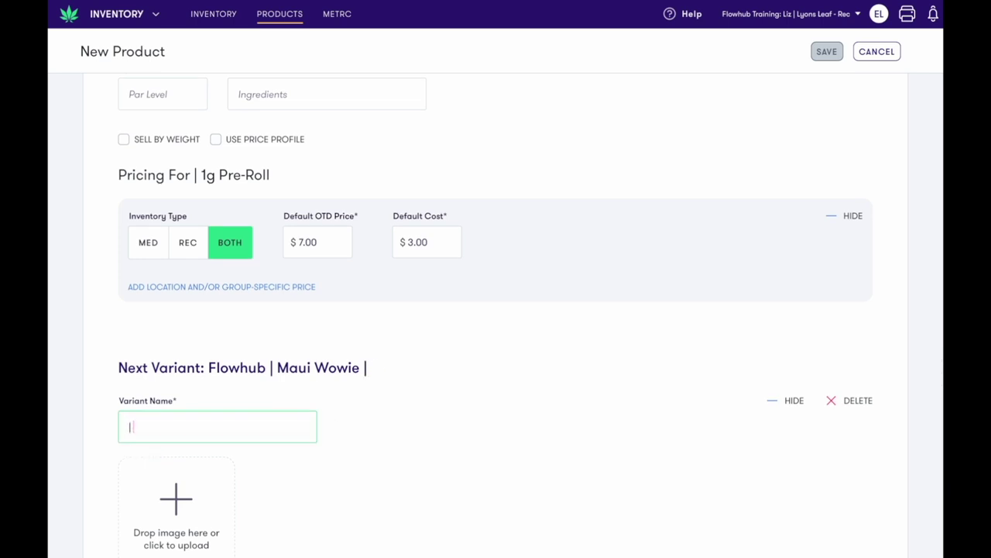
type(" Bulk Fl")
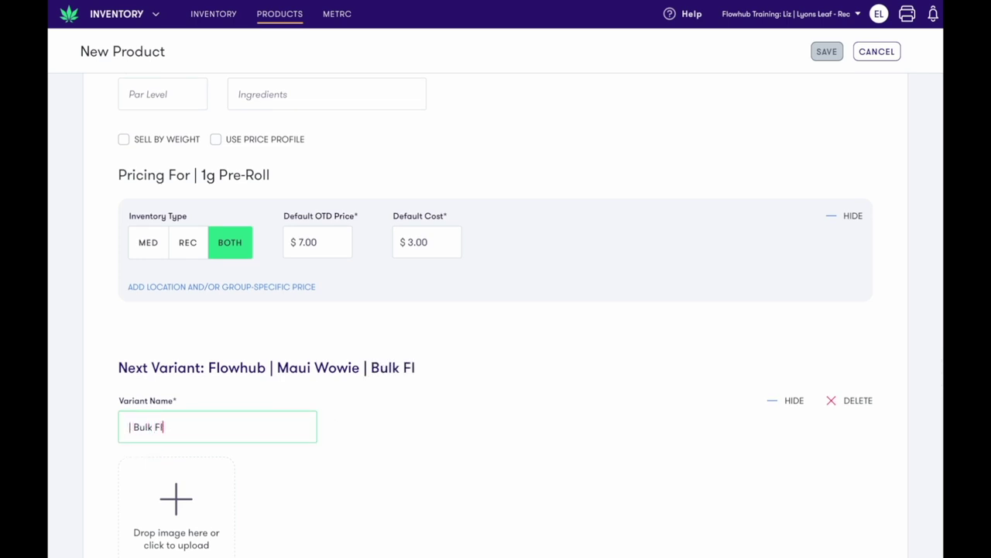
type("ower")
Set the Bulk Flower variant to sell by weight, with Grams as its unit of measure
scroll(435, 444, "down", 3)
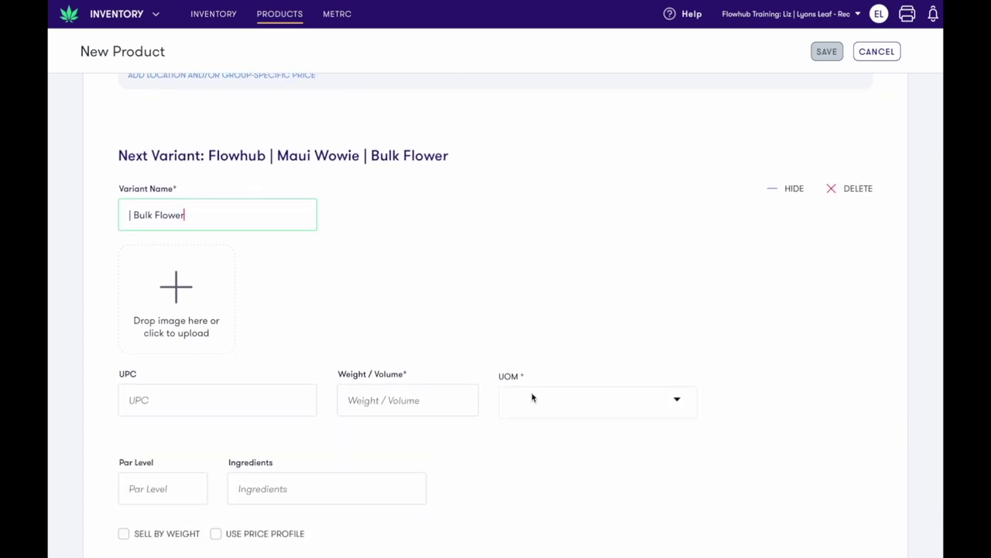
left_click(123, 535)
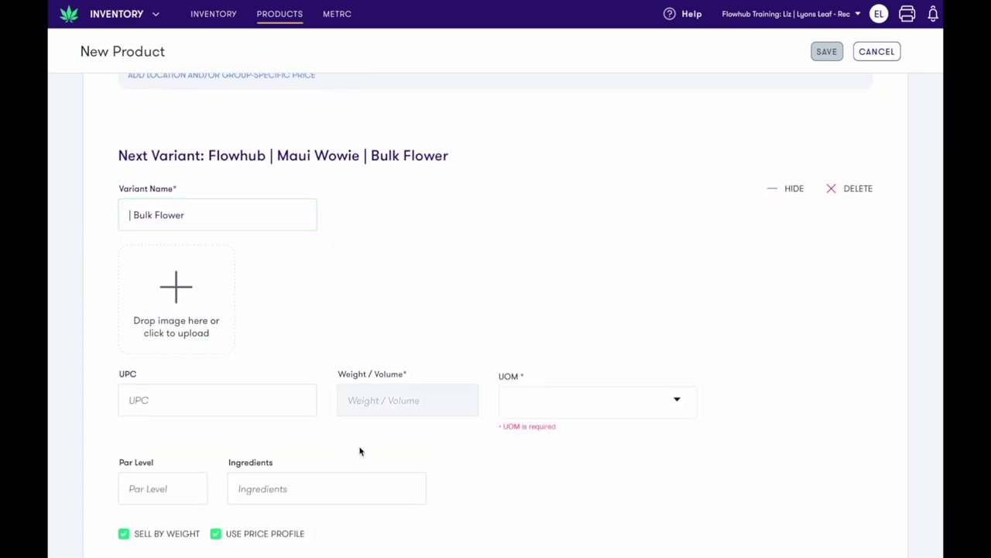
left_click(553, 407)
left_click(553, 434)
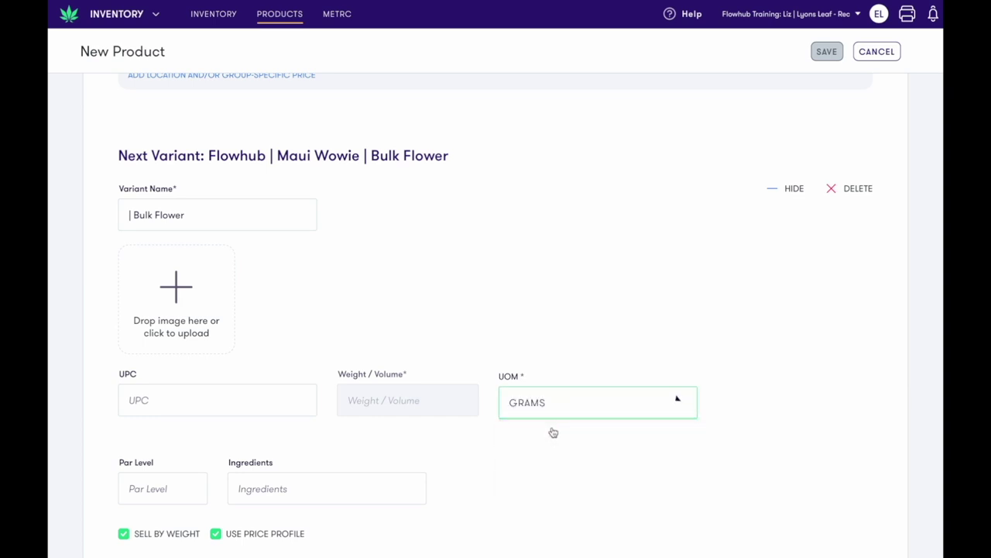
Assign the Gold Tier price profile to the Bulk Flower variant and set its default cost to $4
scroll(553, 436, "down", 1)
scroll(553, 436, "down", 4)
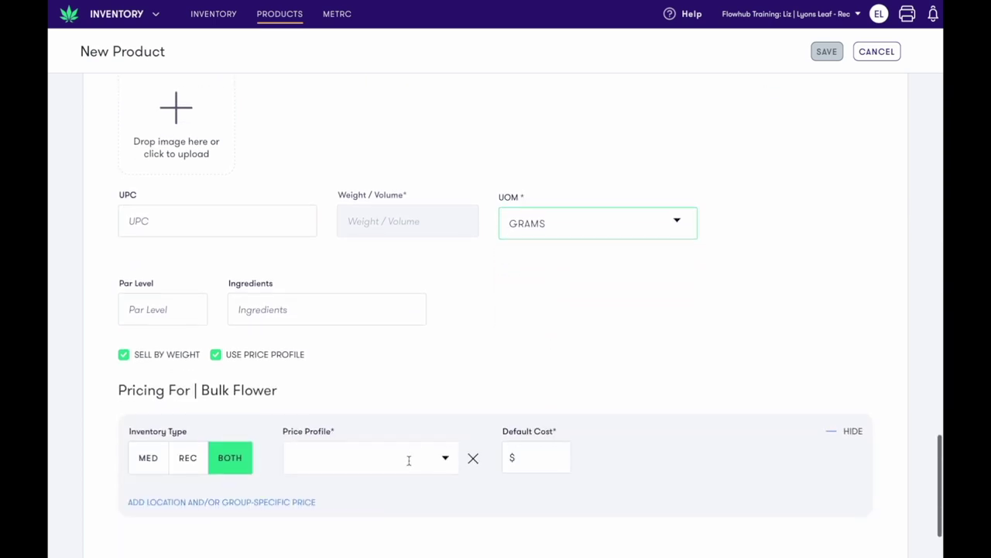
left_click(407, 460)
scroll(396, 489, "down", 1)
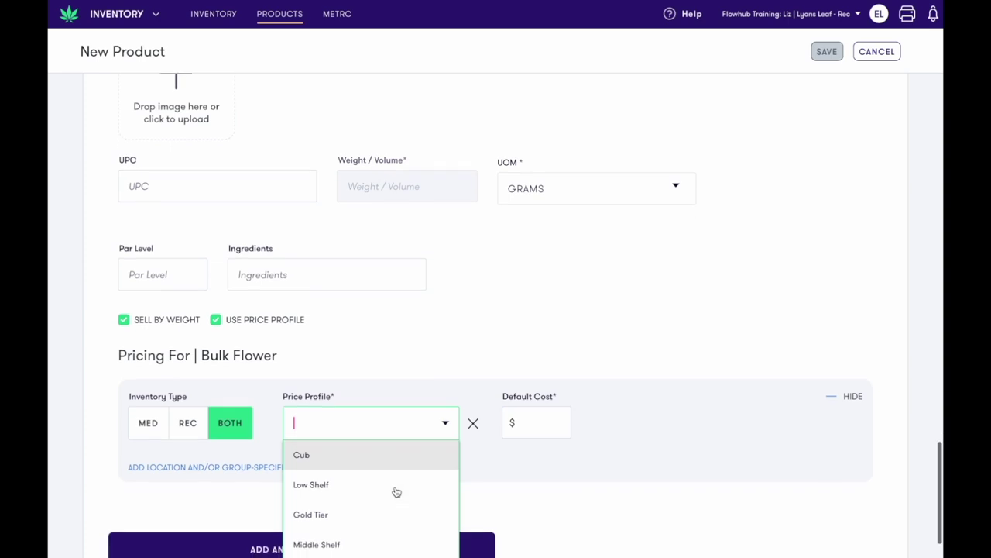
left_click(372, 511)
left_click(533, 423)
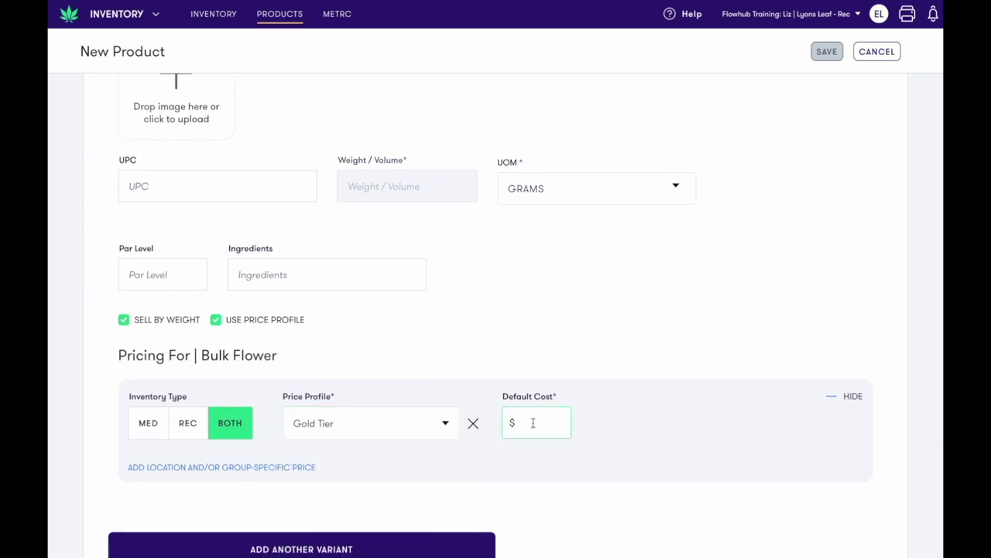
type("4")
left_click(580, 363)
Add another variant and name it "| Pre-Packed 3.5g"
scroll(581, 363, "down", 2)
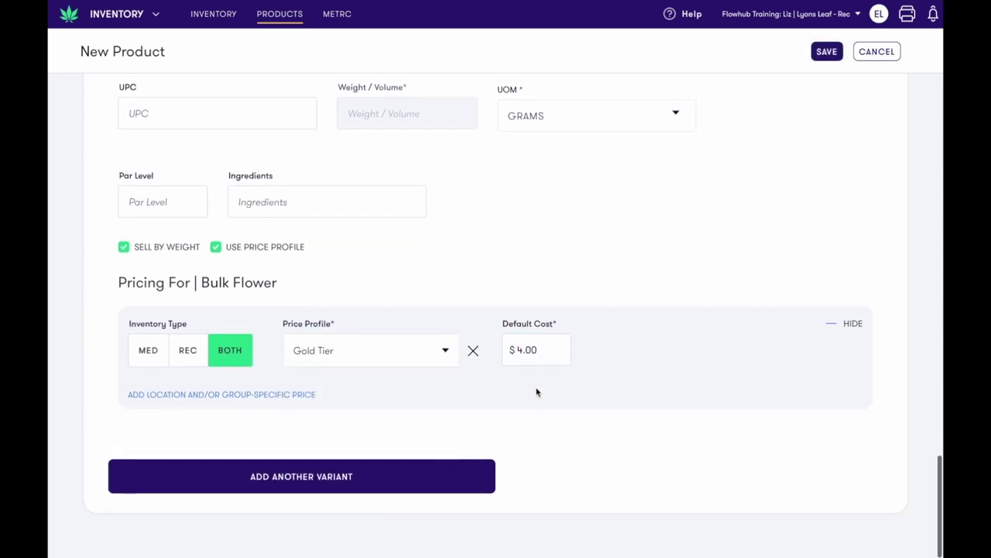
left_click(445, 476)
scroll(423, 399, "down", 3)
left_click(285, 417)
type("|")
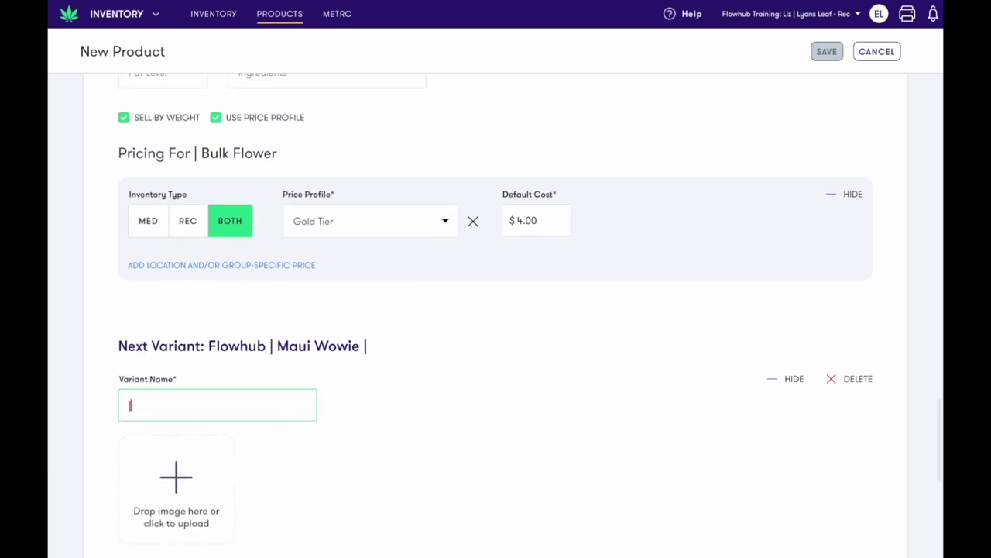
type(" Pre-Packed ")
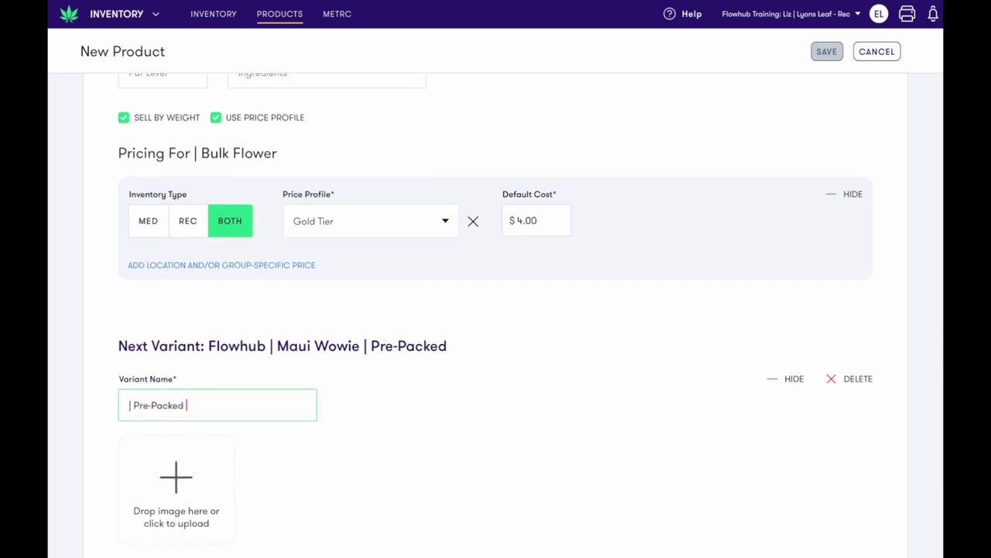
type("3.5g")
Set the Pre-Packed variant's weight to 3.5 and its unit of measure to Grams
scroll(458, 440, "down", 4)
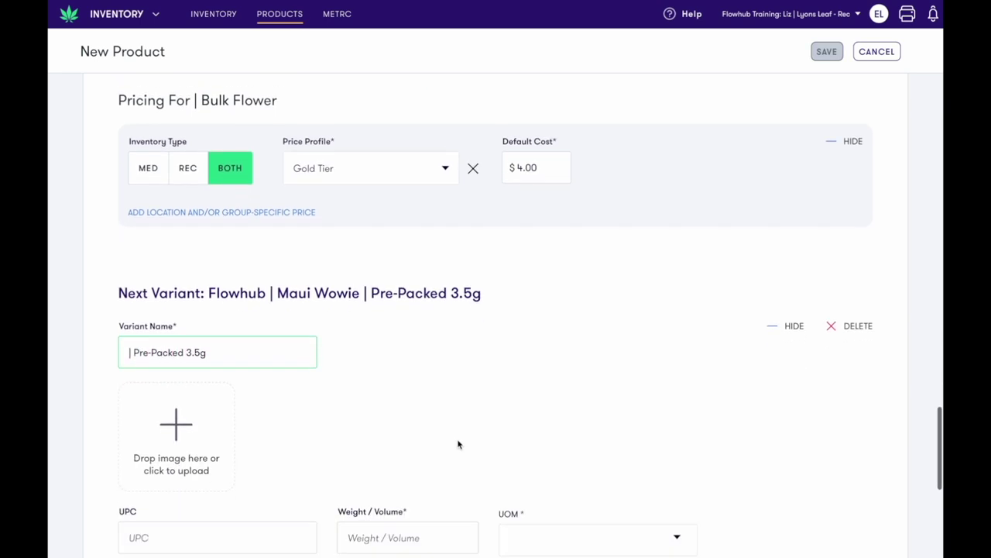
left_click(442, 427)
type("3.5")
left_click(566, 425)
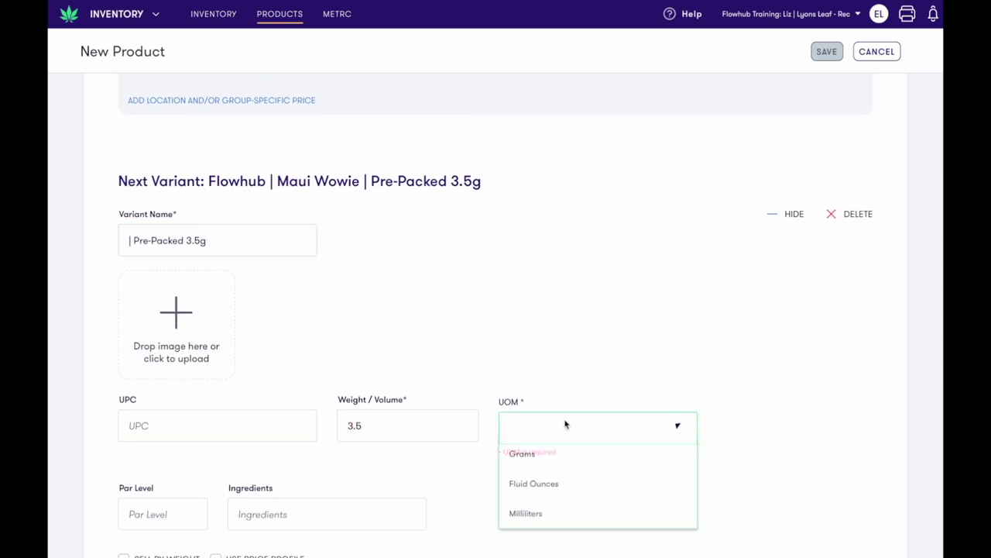
left_click(541, 454)
Price the Pre-Packed variant with the Gold Tier price profile and a default cost of $4, and save the product
scroll(519, 463, "down", 2)
left_click(217, 464)
scroll(315, 467, "down", 2)
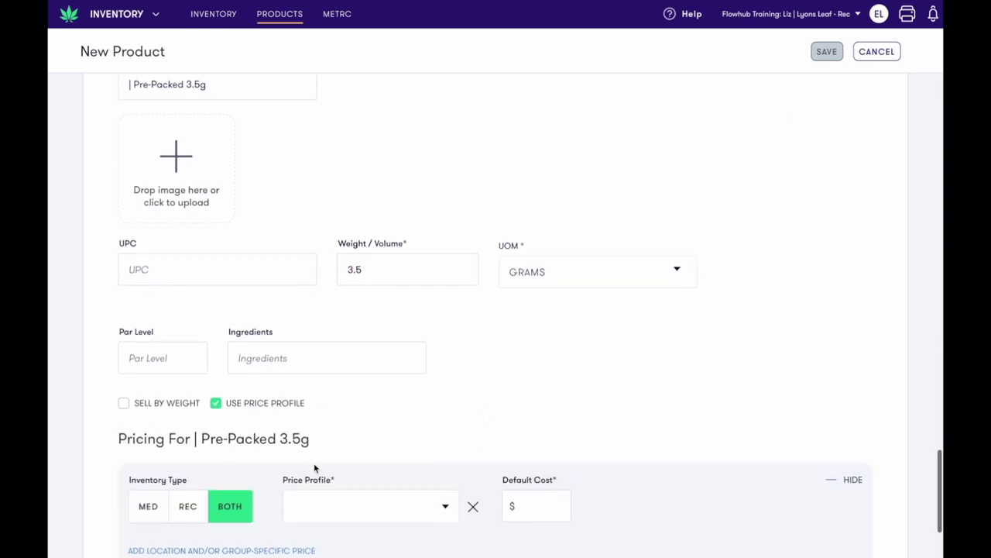
scroll(364, 447, "down", 2)
left_click(344, 504)
left_click(540, 403)
type("4")
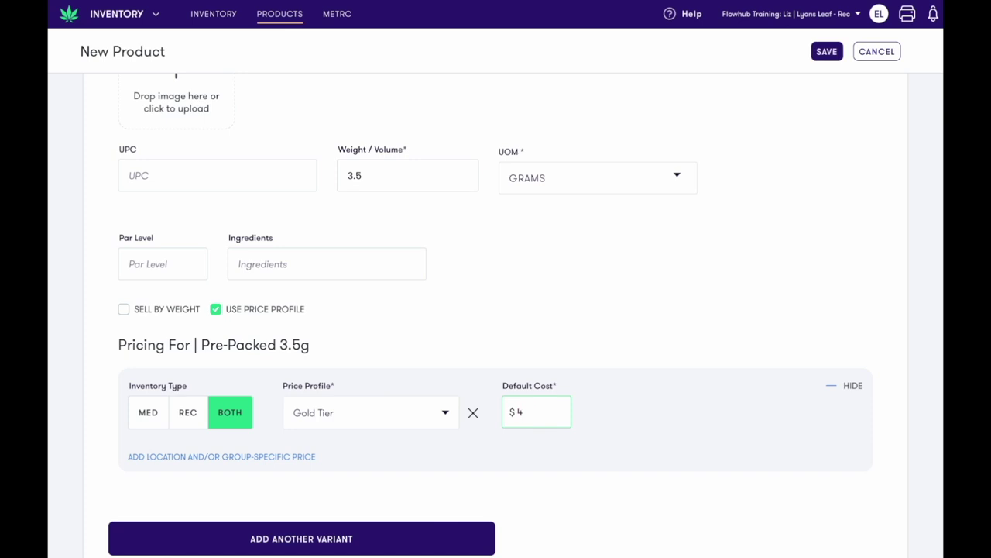
left_click(827, 52)
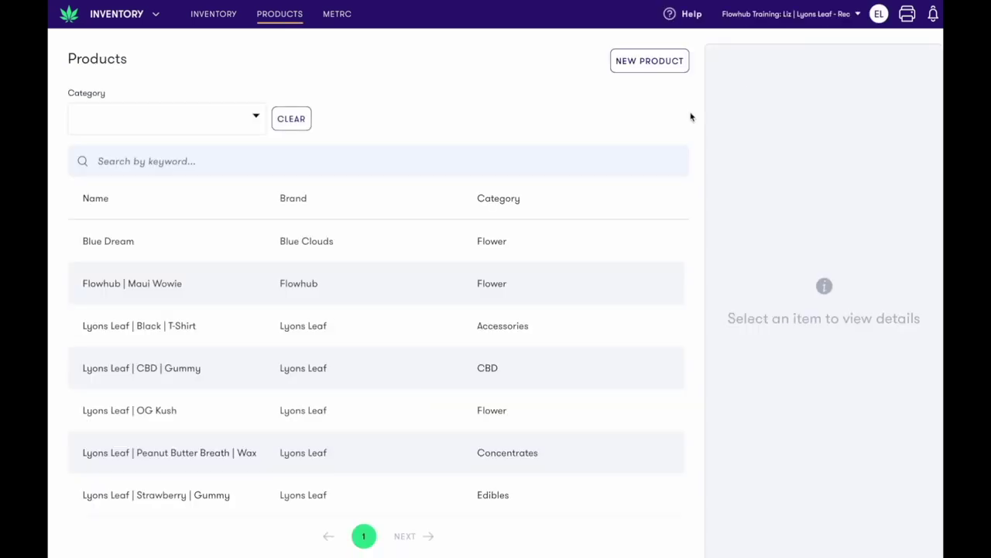
Search the product catalog for "maui wowie" and review the Flowhub | Maui Wowie product's potency, variations and pricing details
left_click(575, 172)
type("maui wowie")
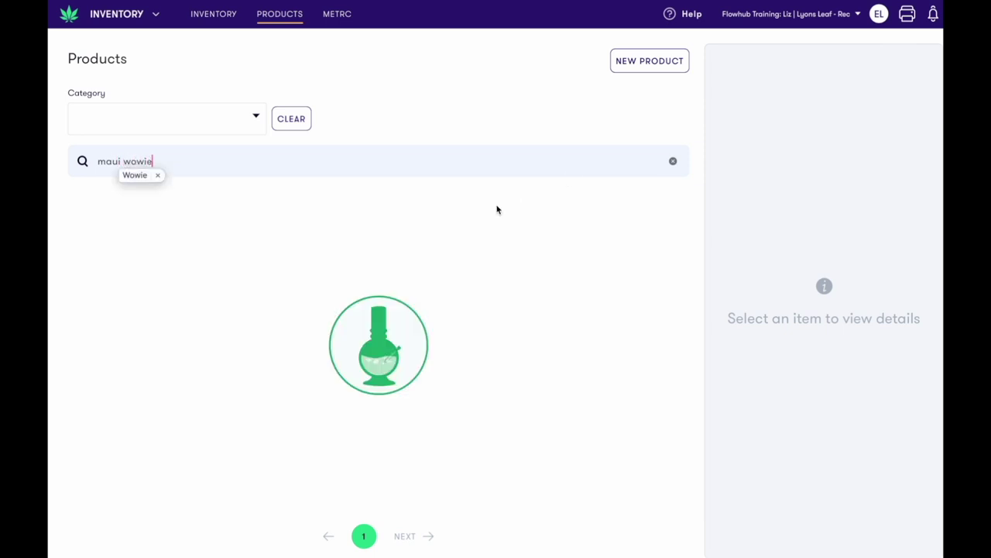
left_click(367, 259)
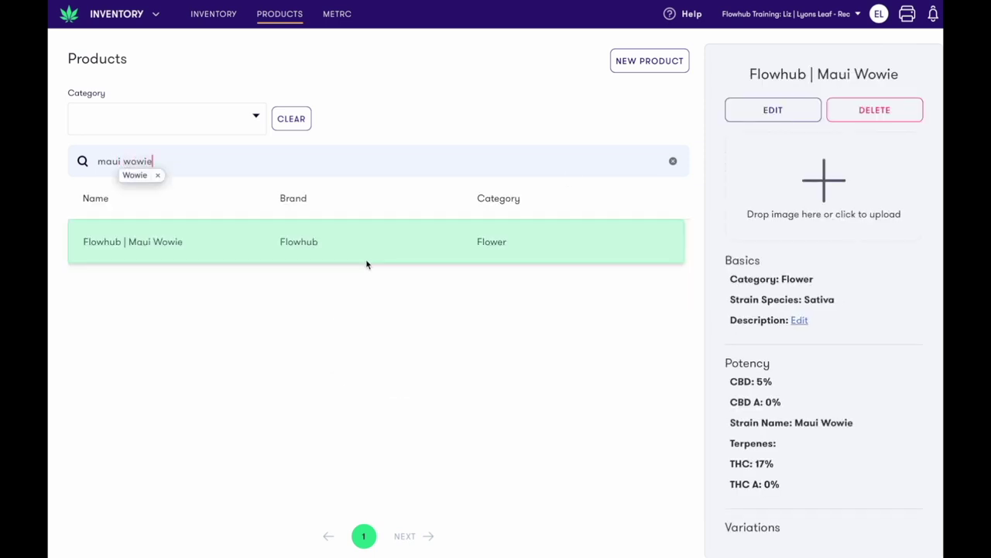
scroll(813, 254, "down", 6)
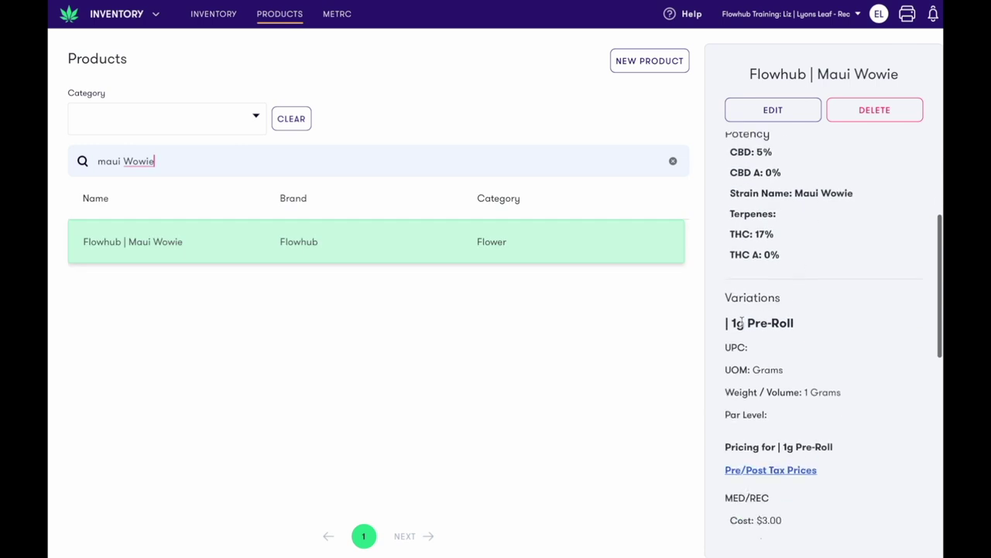
scroll(796, 320, "down", 4)
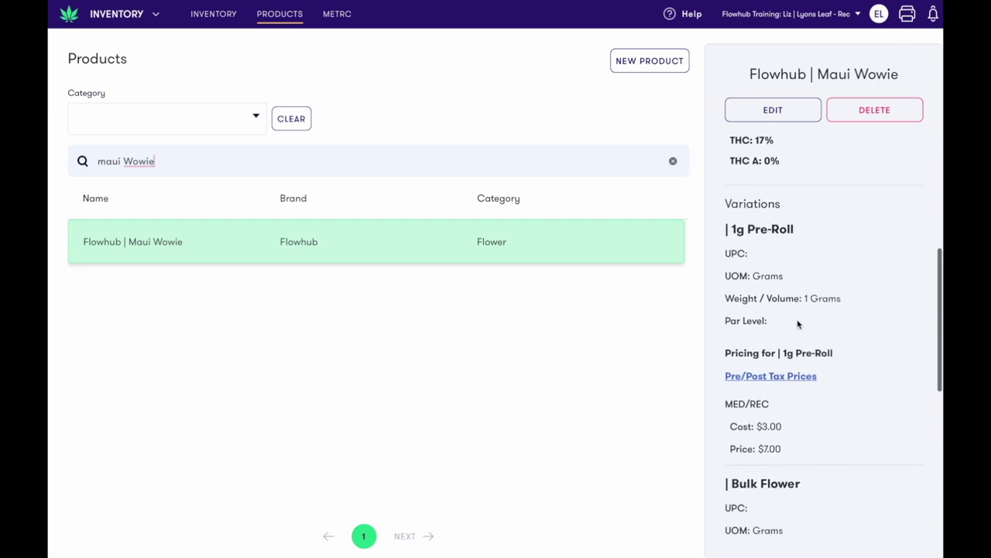
scroll(797, 320, "down", 2)
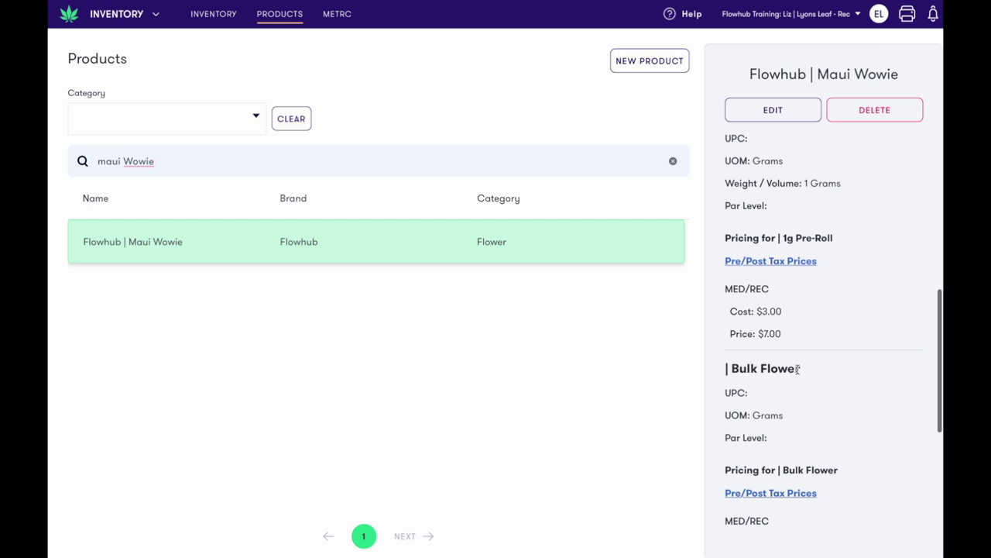
scroll(800, 369, "down", 5)
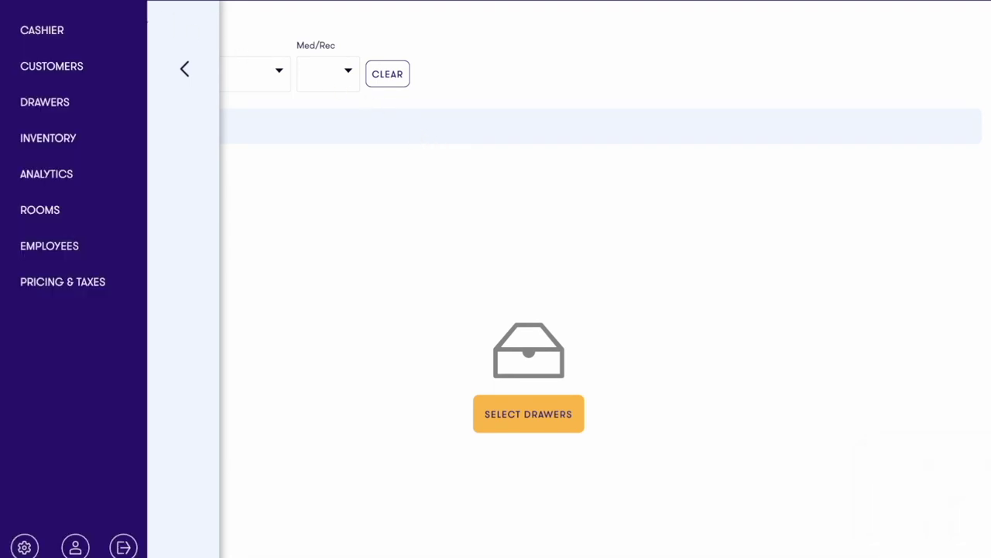
Start a new product in the inventory's product catalog and set its category to Cartridges | Colorado
left_click(99, 137)
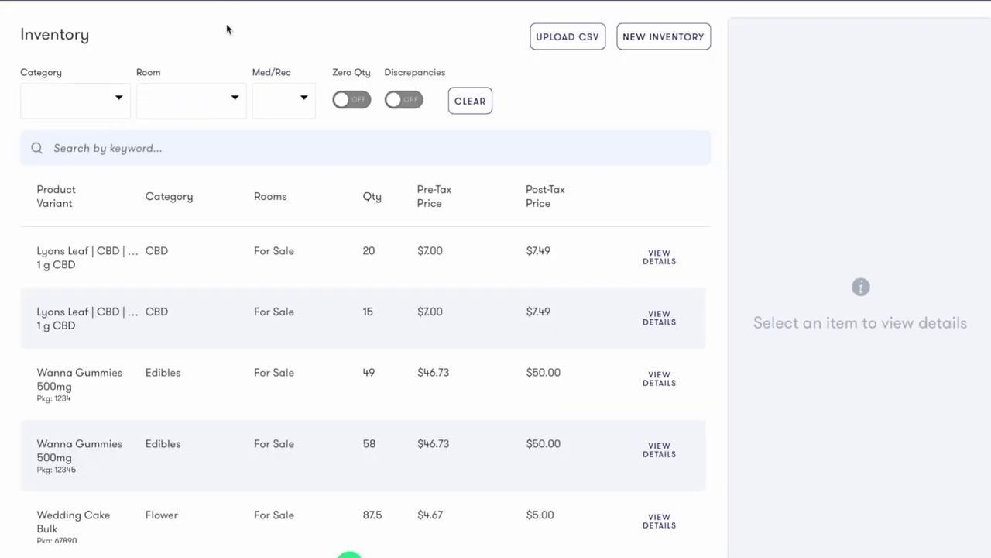
left_click(254, 3)
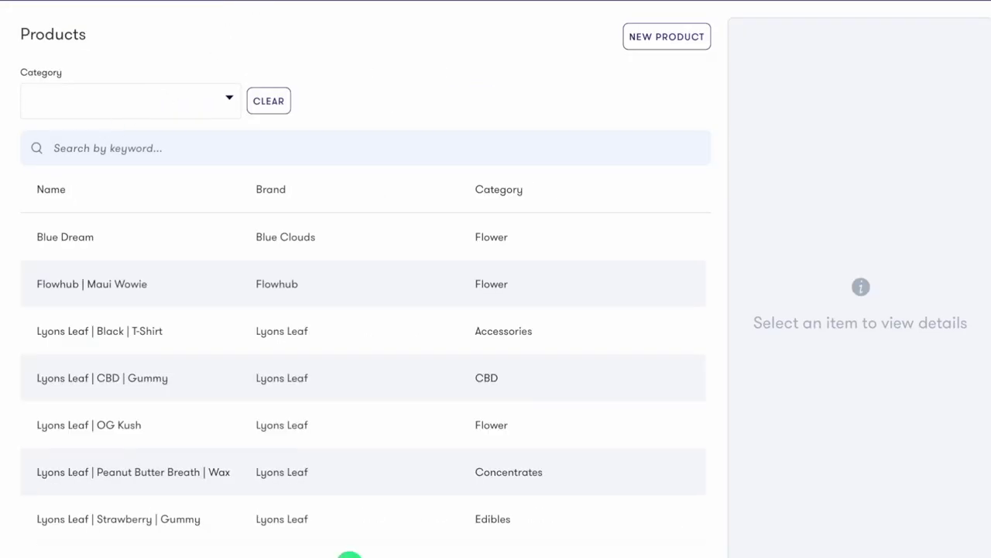
left_click(654, 48)
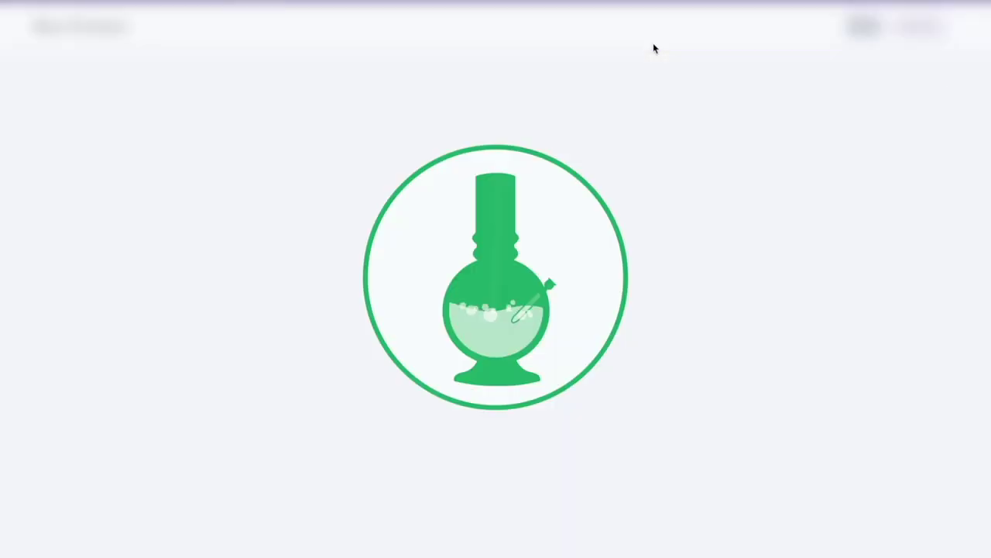
left_click(272, 151)
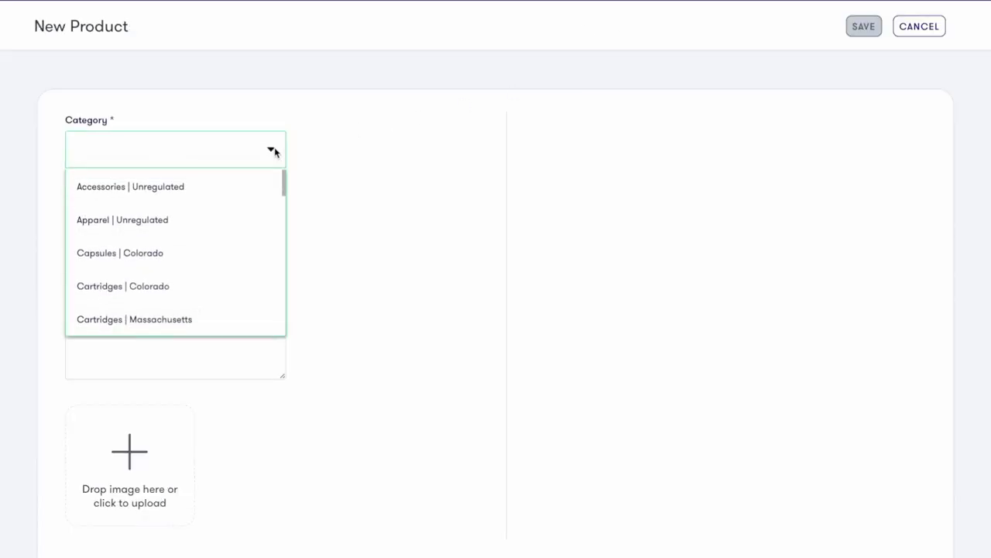
left_click(246, 277)
Name the new product "Flowhub | Maui Wowie" and set its brand to Flowhub
left_click(222, 228)
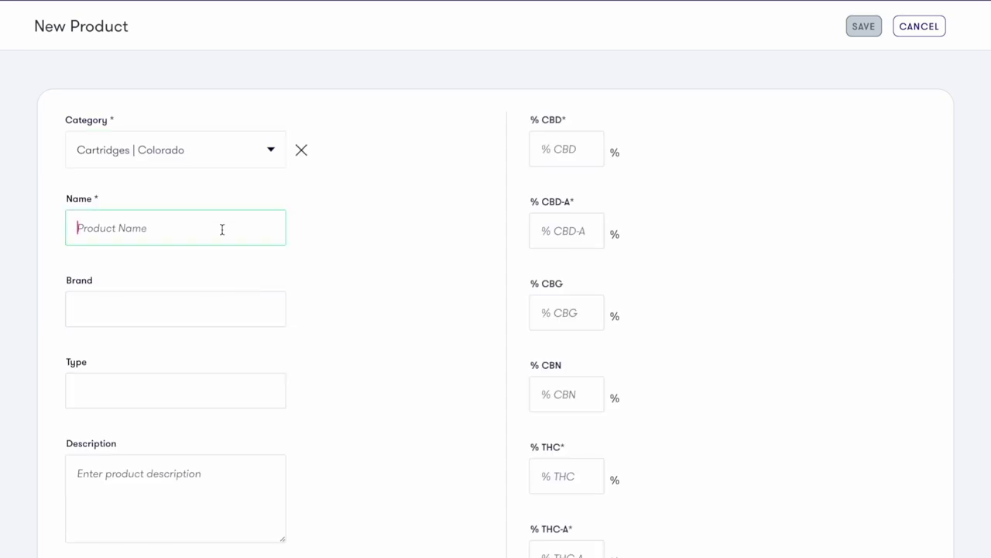
type("Flowhub | Maui Wowie")
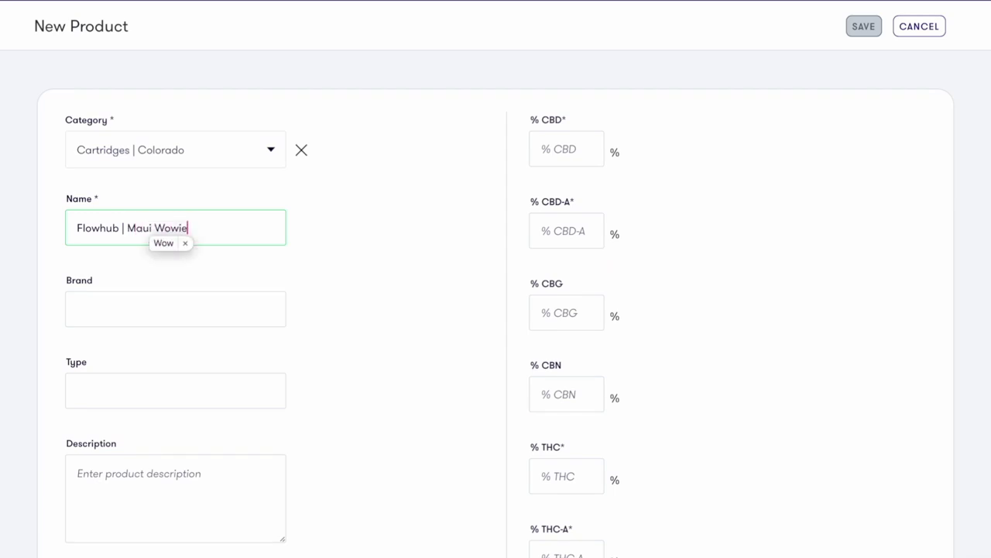
left_click(185, 243)
left_click(177, 299)
type("Flowhub")
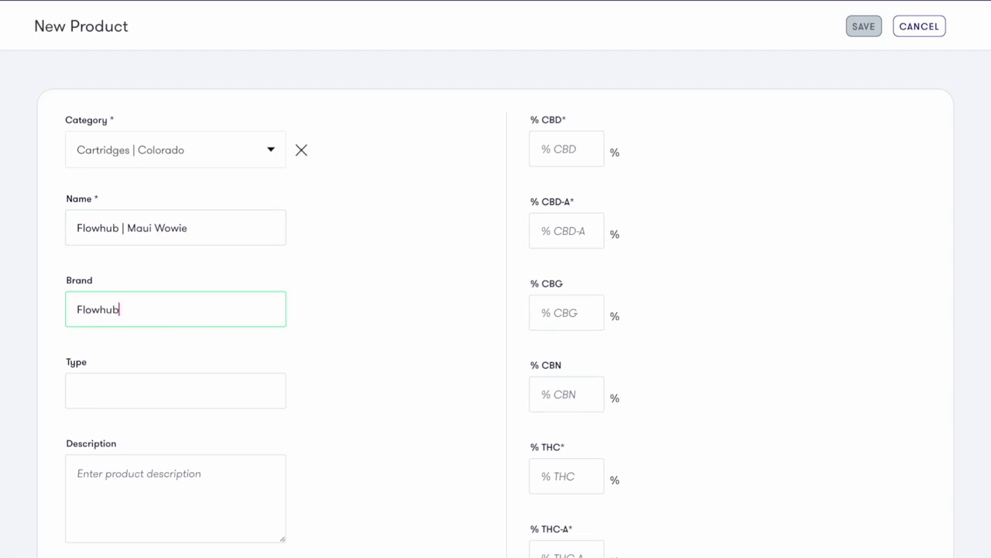
Set the product's strain name to Maui Wowie and its strain species to Sativa
left_click(200, 386)
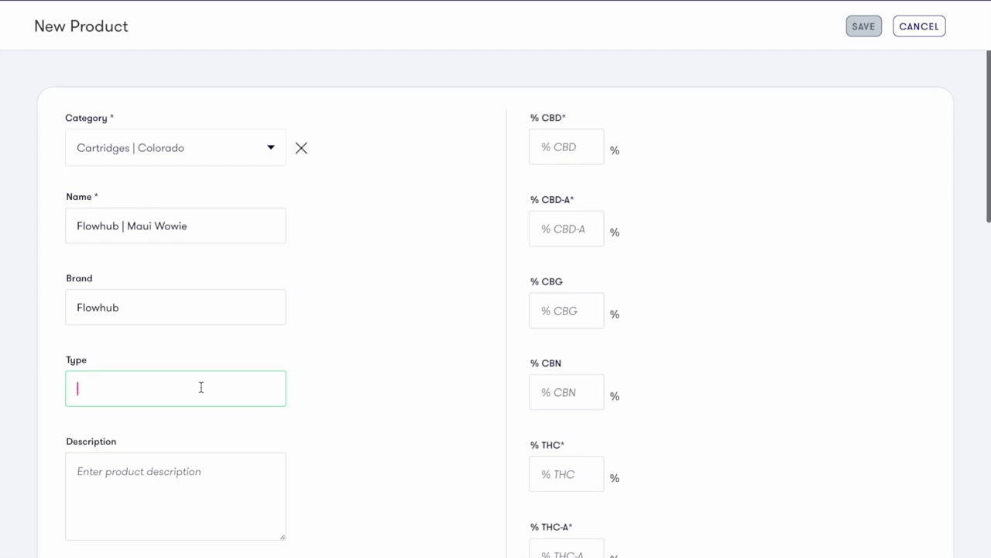
scroll(200, 386, "down", 1)
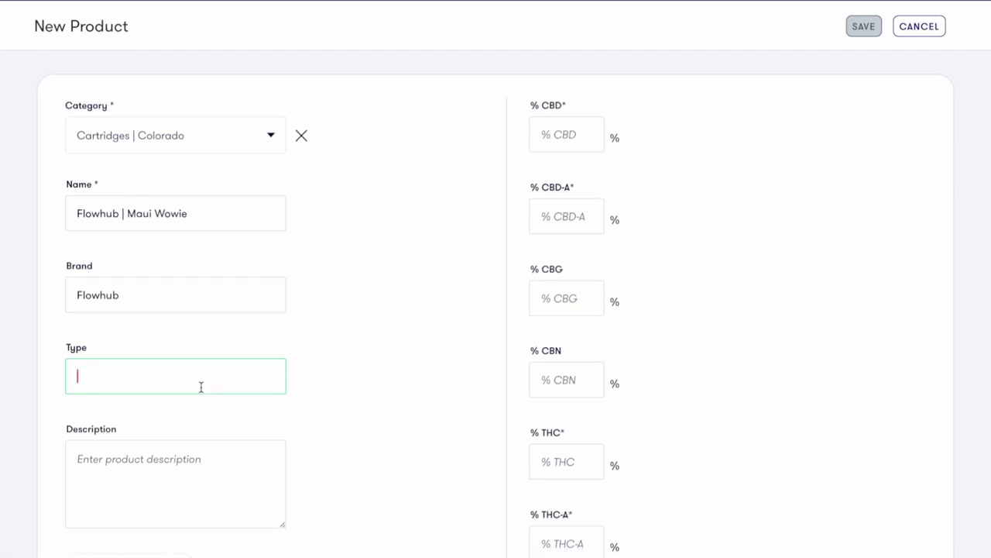
scroll(181, 432, "down", 4)
scroll(178, 429, "down", 5)
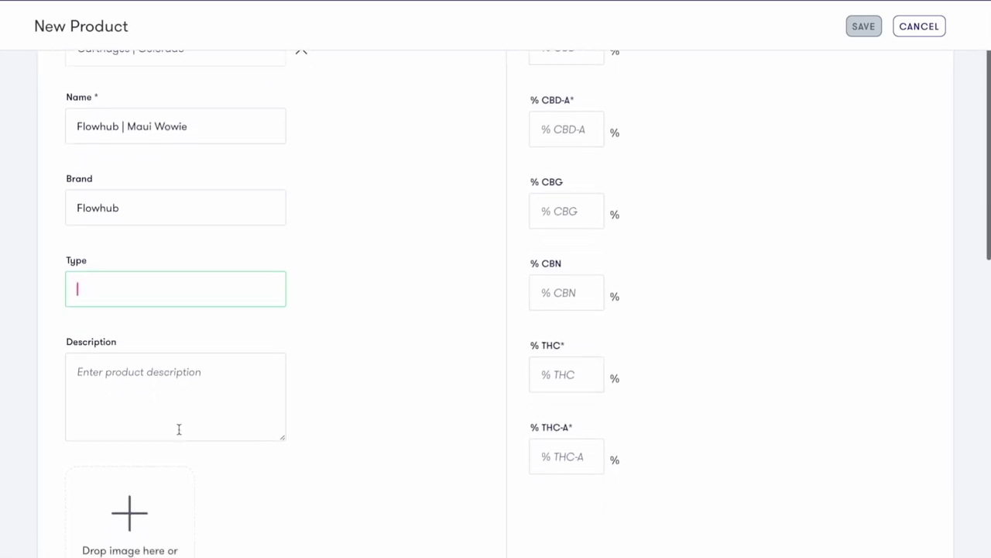
scroll(180, 434, "down", 1)
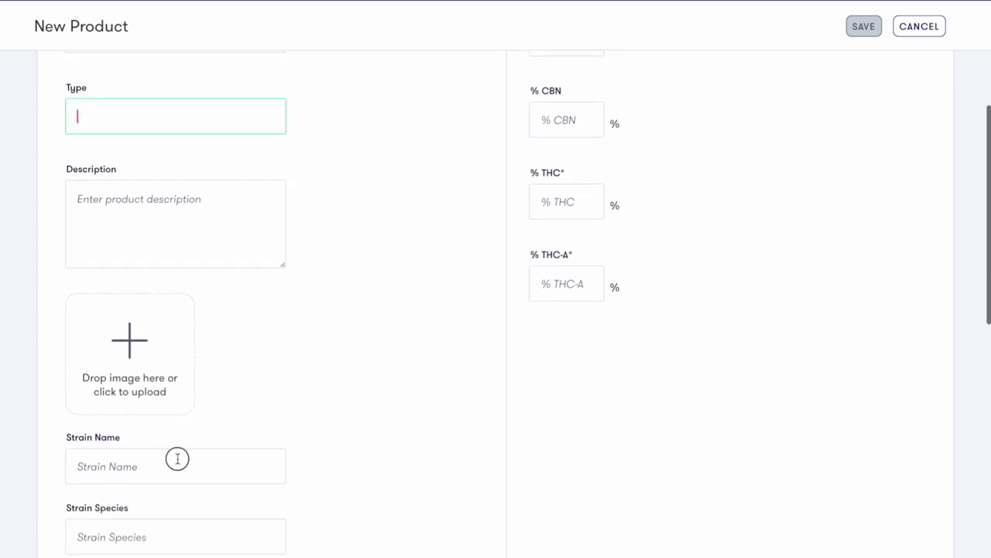
left_click(178, 458)
type("Maui Wowie")
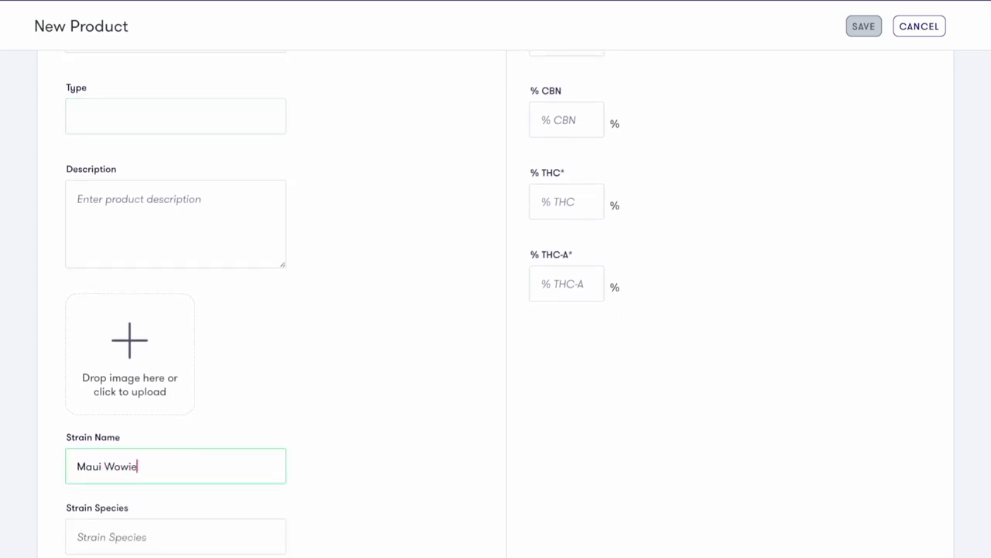
key("Tab")
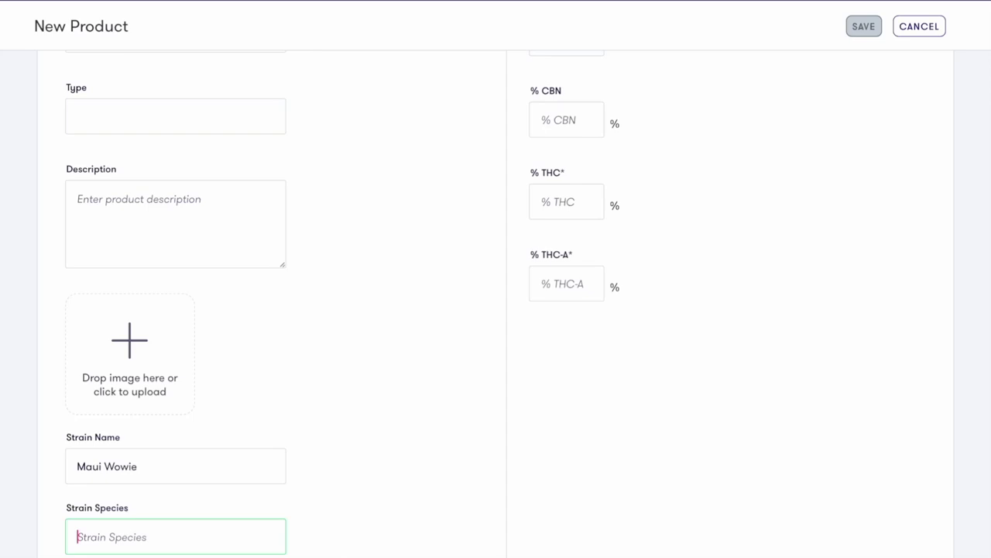
type("Sativa")
Set the product's potency to 0% CBD, 0% CBD-A, 21% THC and 0% THC-A
scroll(453, 411, "up", 5)
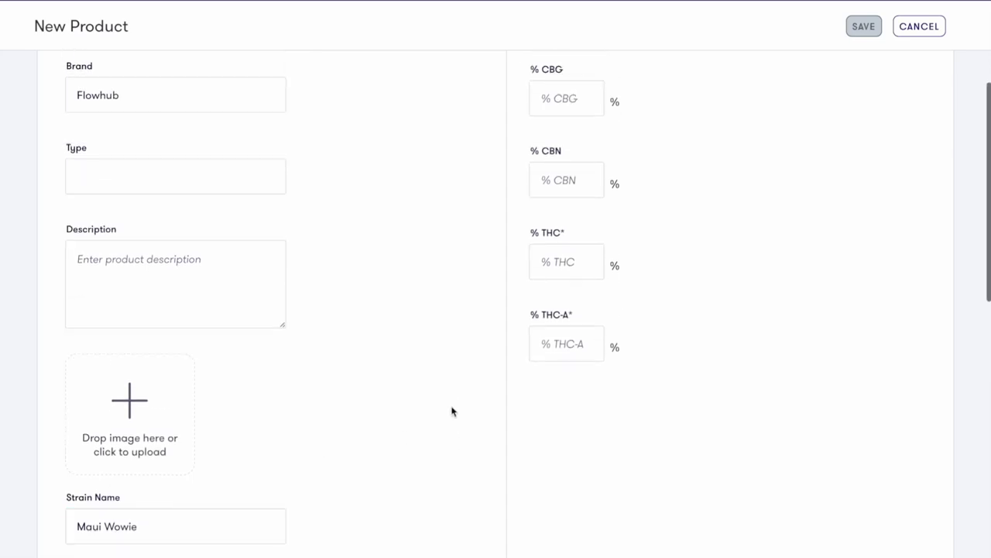
left_click(556, 161)
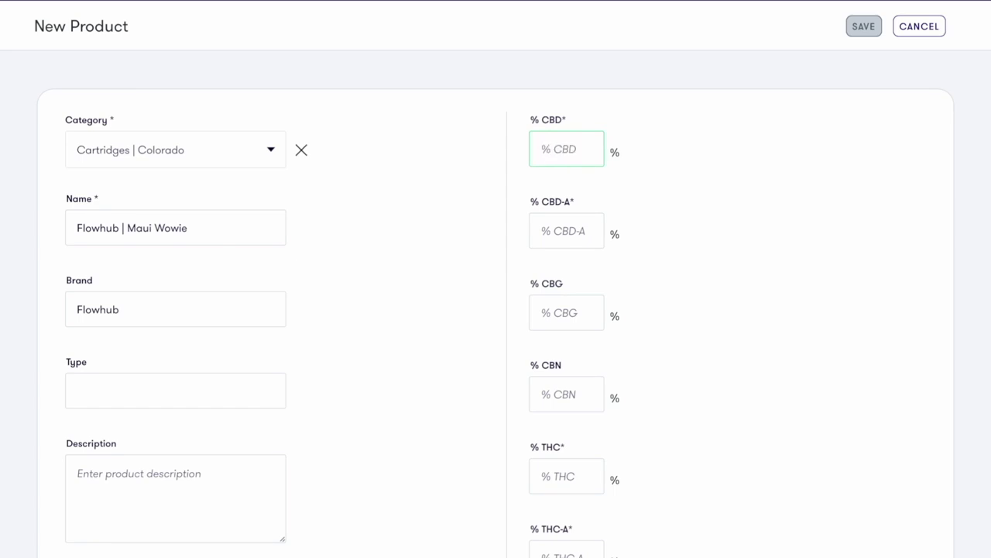
type("0")
left_click(565, 226)
type("0")
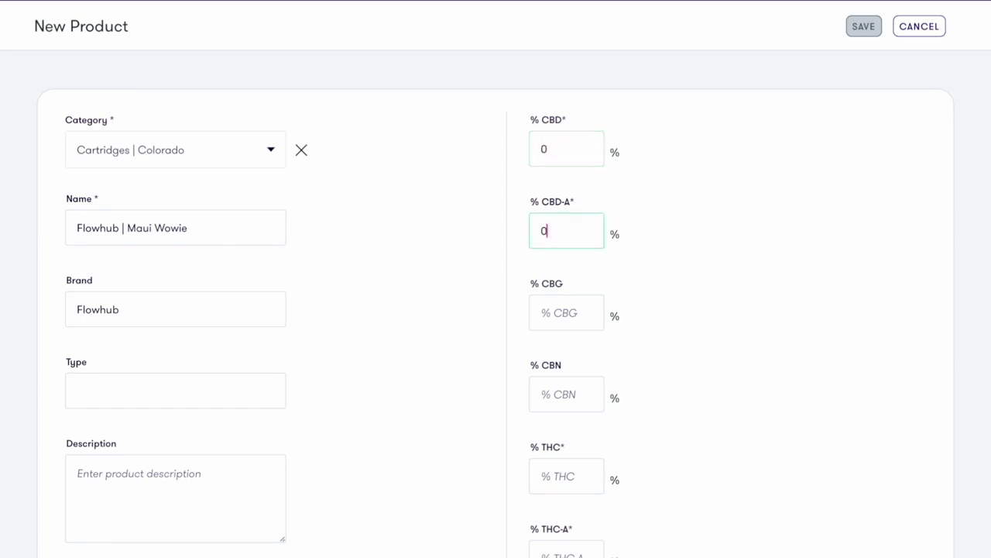
left_click(553, 465)
type("21")
scroll(550, 476, "down", 2)
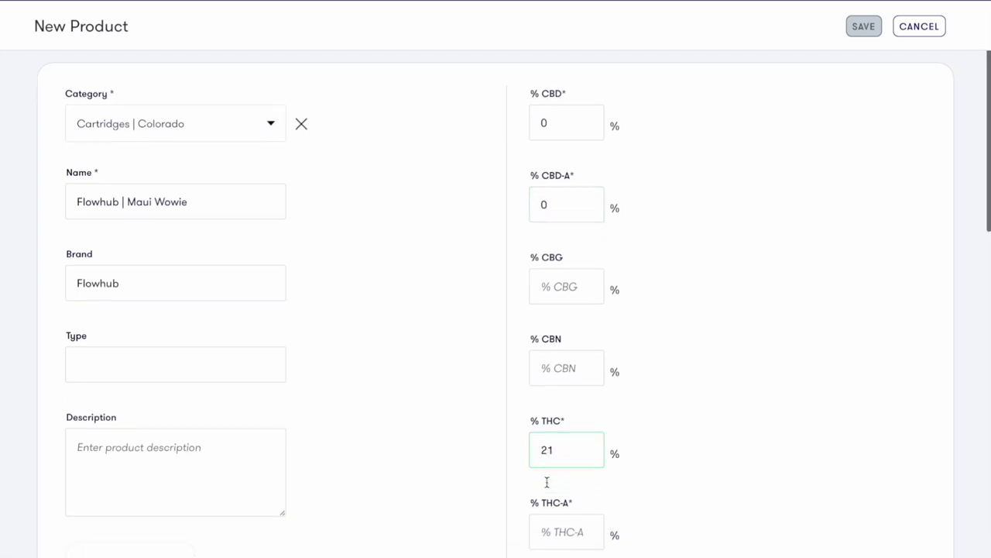
left_click(556, 462)
type("0")
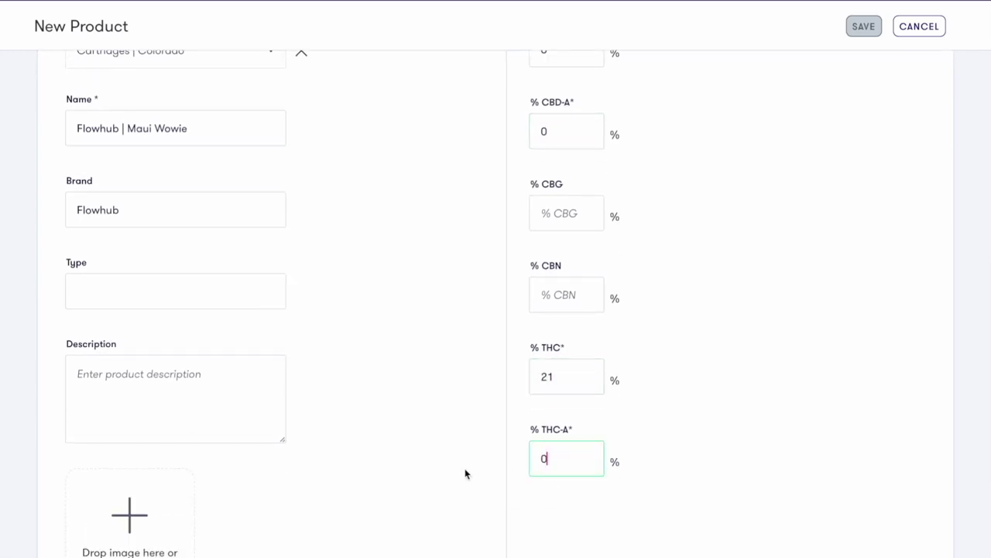
Set the product's weight/volume to 1 and its unit of measure to Grams
scroll(414, 464, "down", 7)
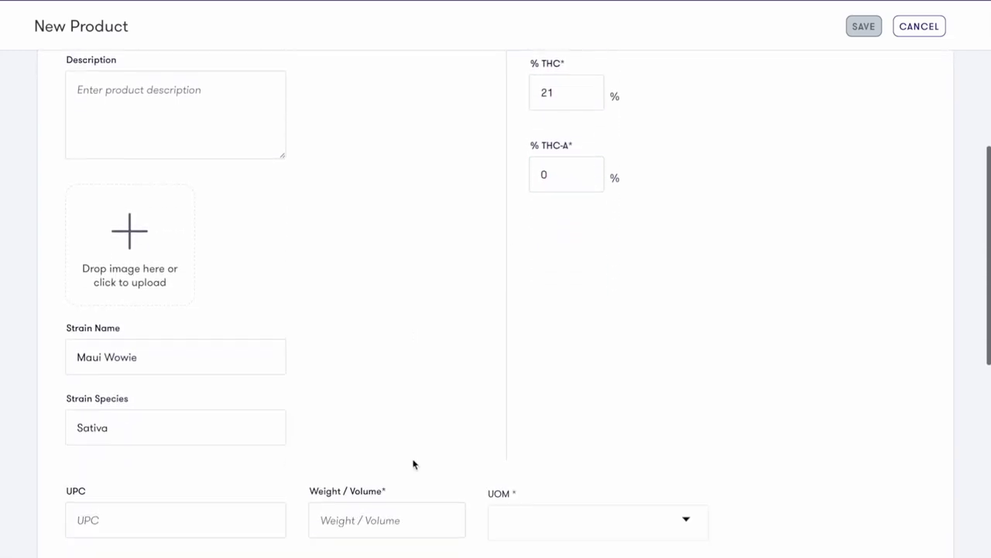
scroll(412, 460, "down", 3)
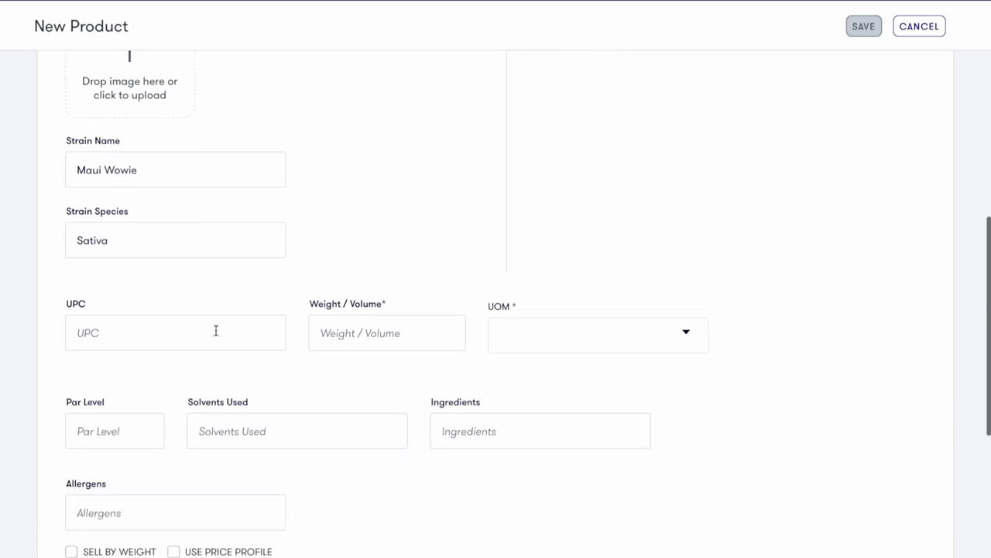
left_click(343, 329)
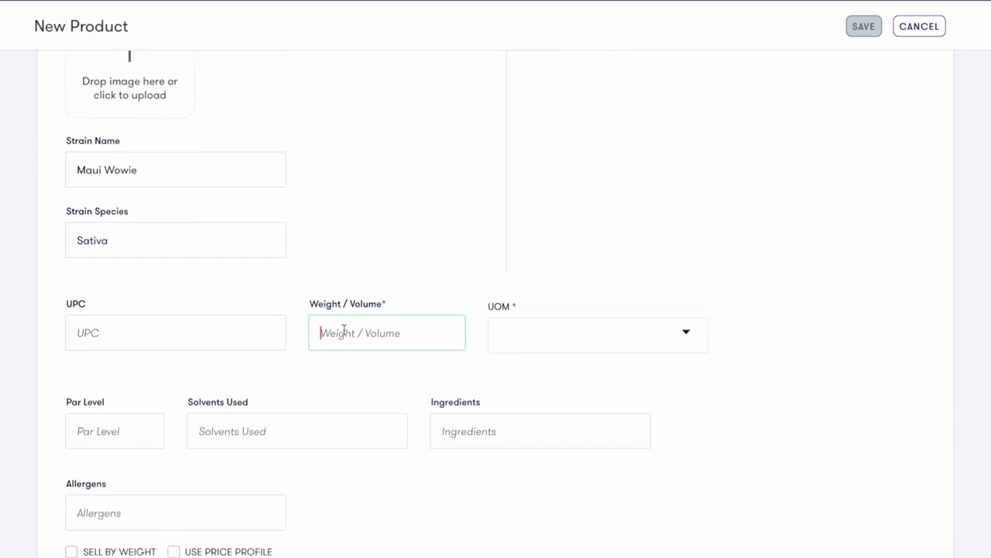
type("1")
left_click(490, 325)
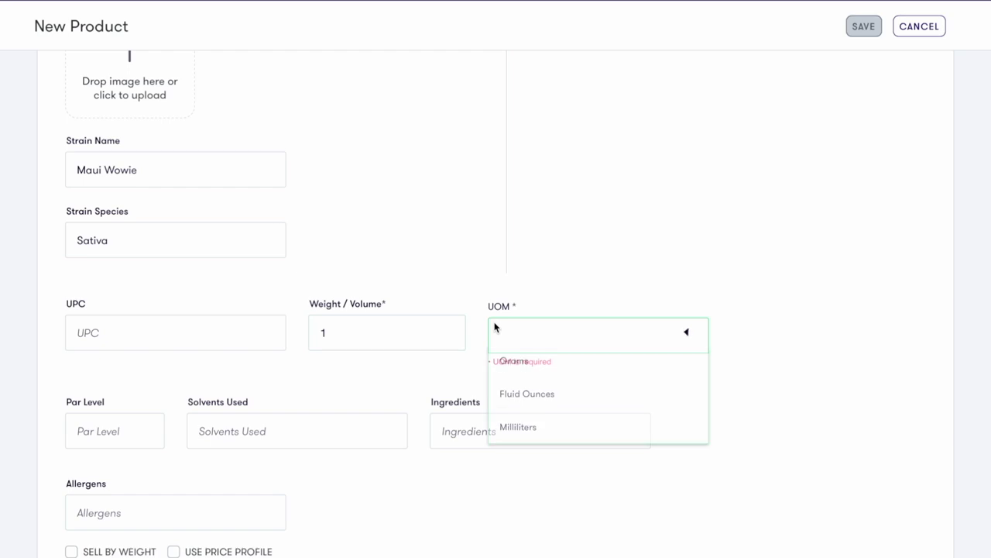
left_click(513, 370)
Set the product's default OTD price to $20 and its default cost to $9
scroll(405, 383, "down", 1)
scroll(378, 386, "down", 1)
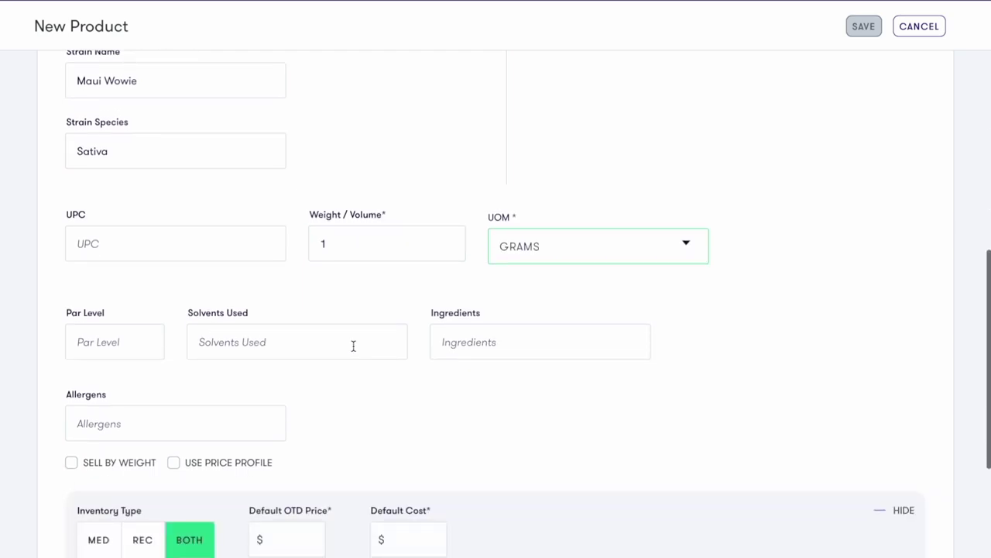
scroll(457, 349, "down", 3)
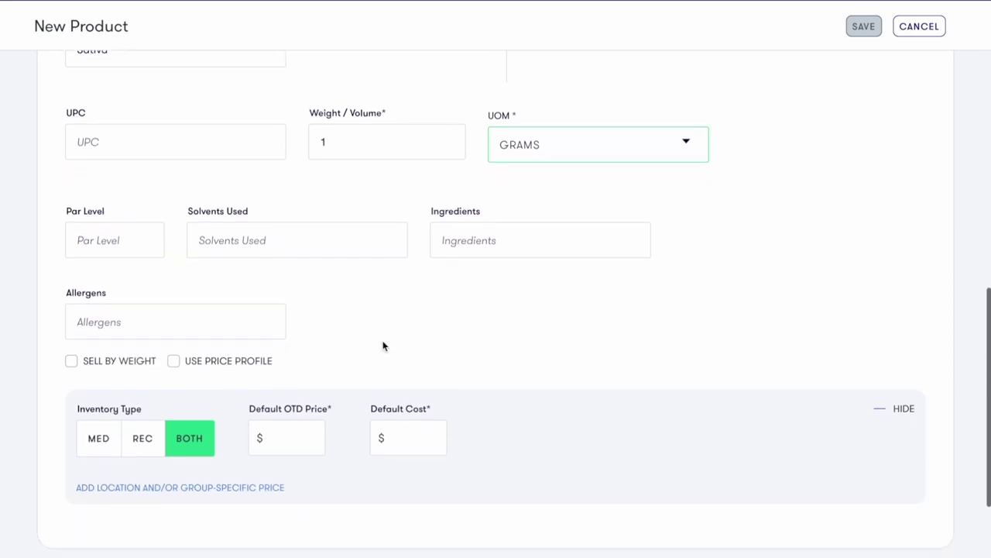
left_click(279, 426)
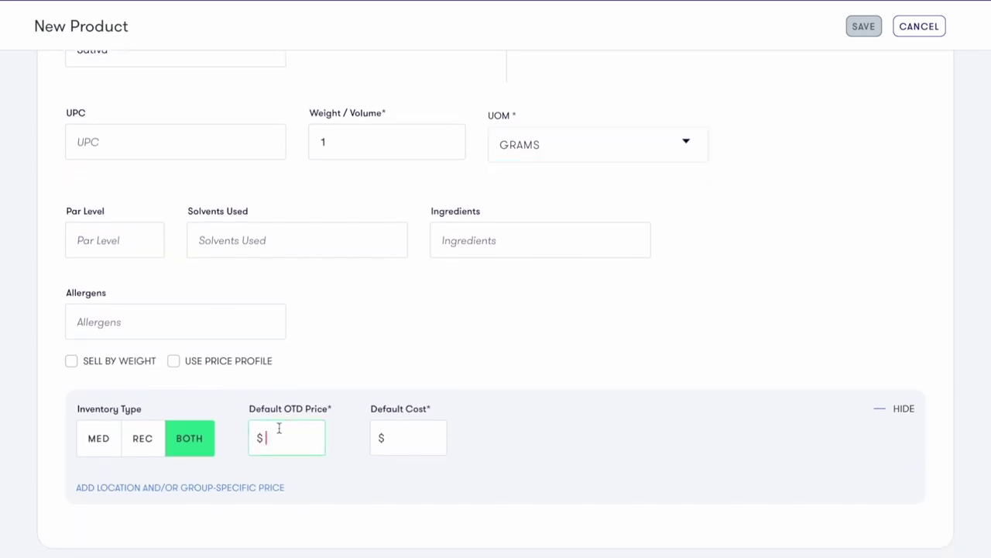
type("20")
left_click(379, 439)
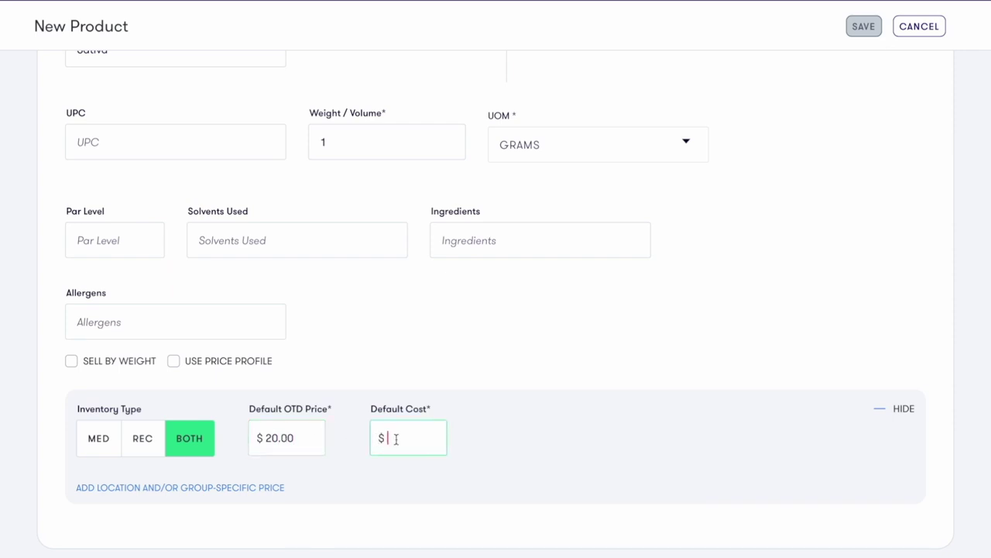
type("9")
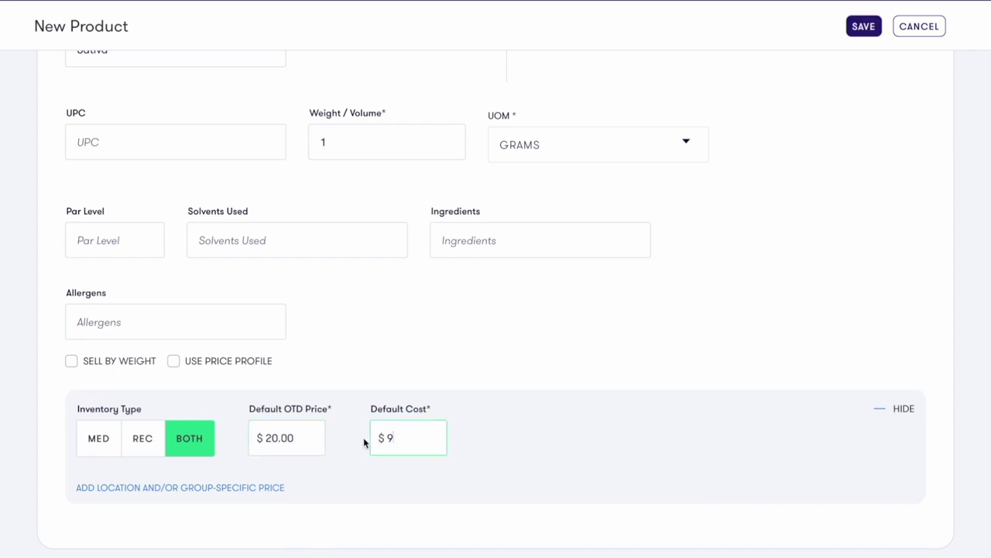
left_click(363, 442)
Add variations to the cartridge product and name the first variant "| 1g Cart"
scroll(361, 444, "down", 1)
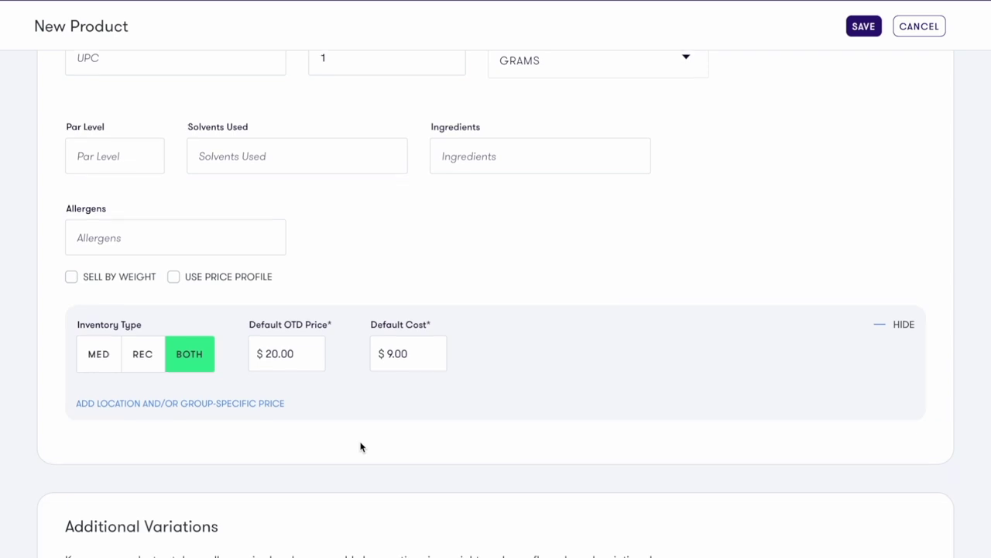
scroll(361, 449, "down", 1)
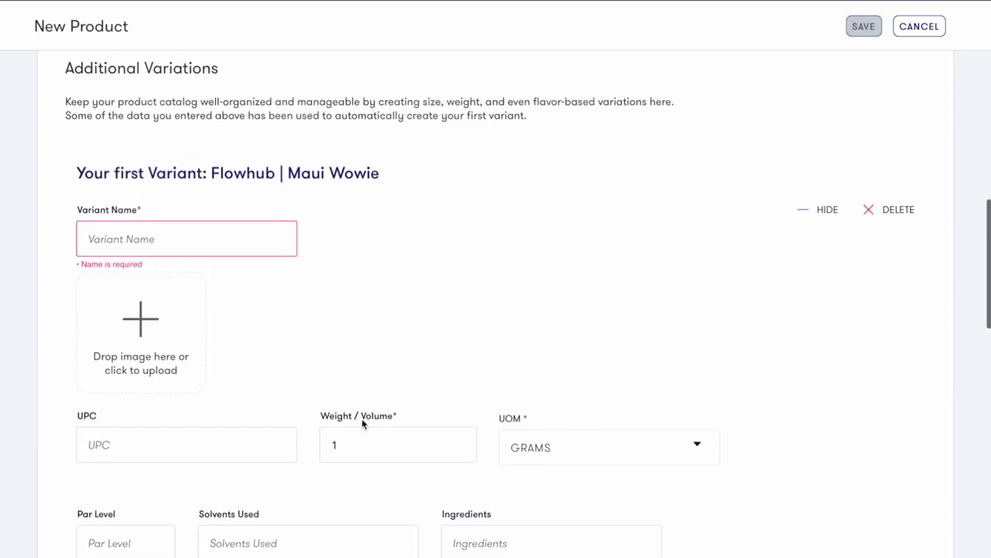
scroll(362, 418, "up", 1)
left_click(170, 290)
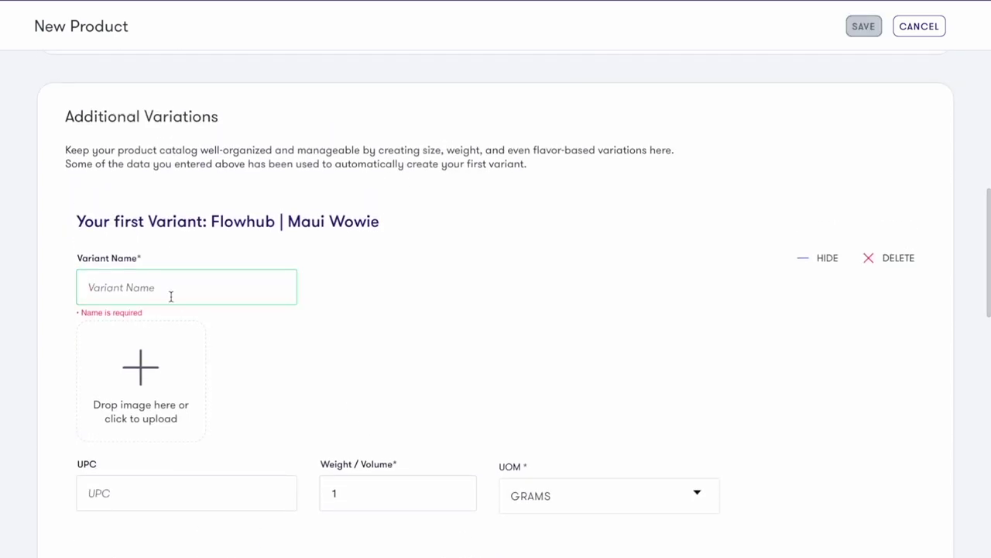
type("| 1g")
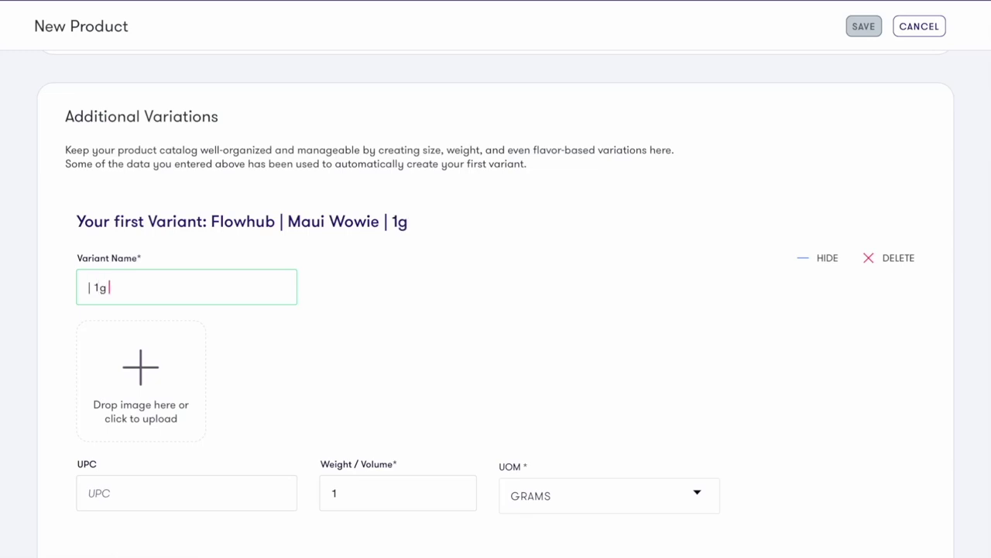
type(" Cart")
Name the second Maui Wowie variant "| 0.5g Cart"
scroll(314, 332, "down", 1)
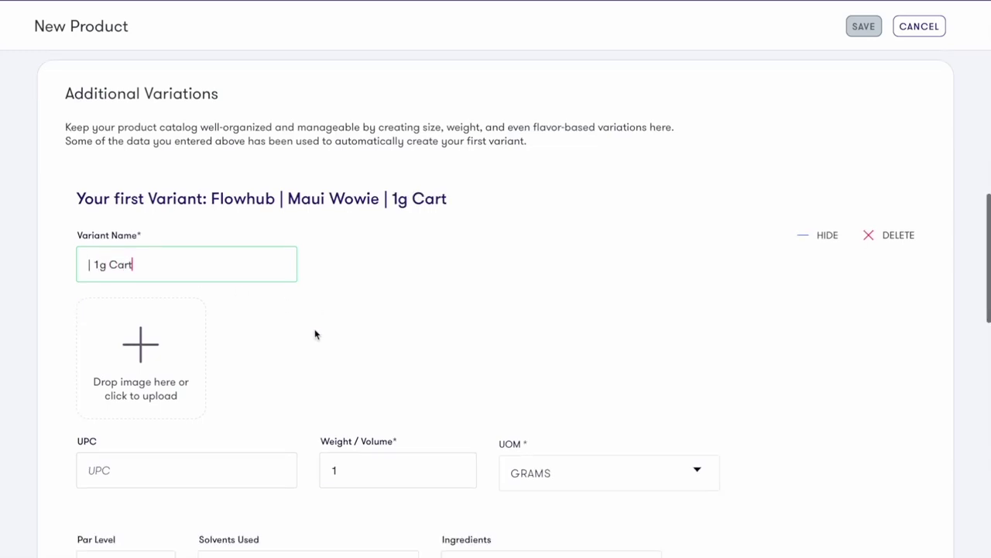
scroll(314, 333, "down", 4)
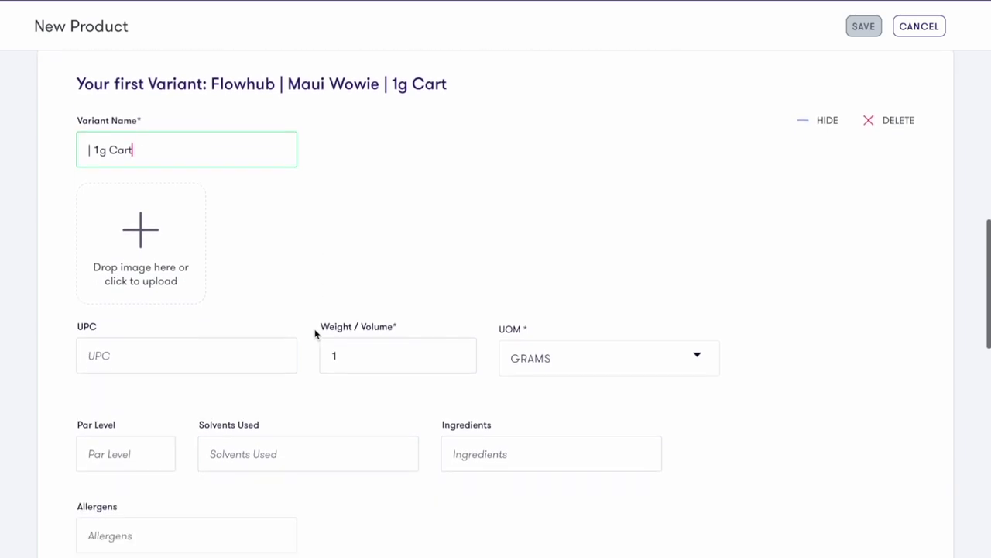
scroll(314, 334, "down", 8)
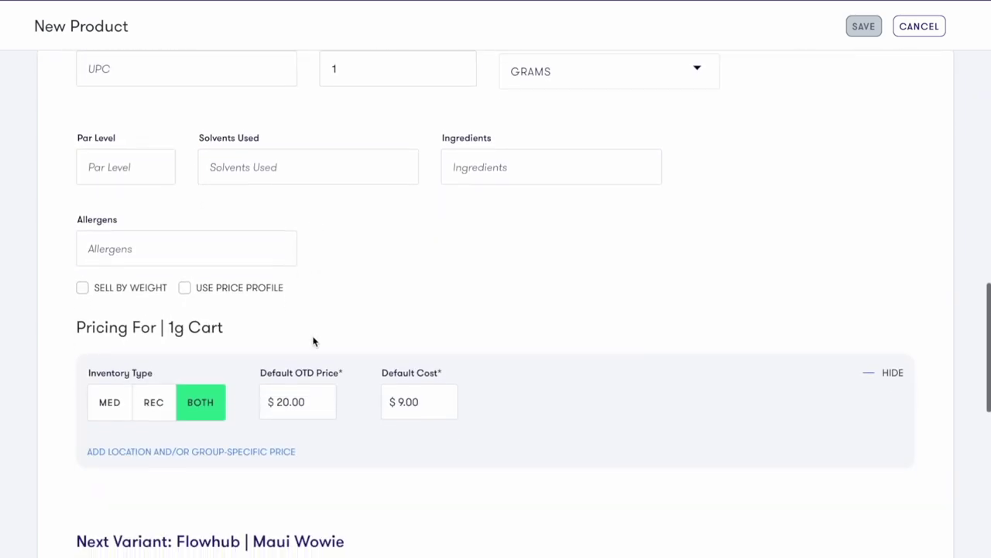
scroll(313, 341, "down", 2)
left_click(243, 429)
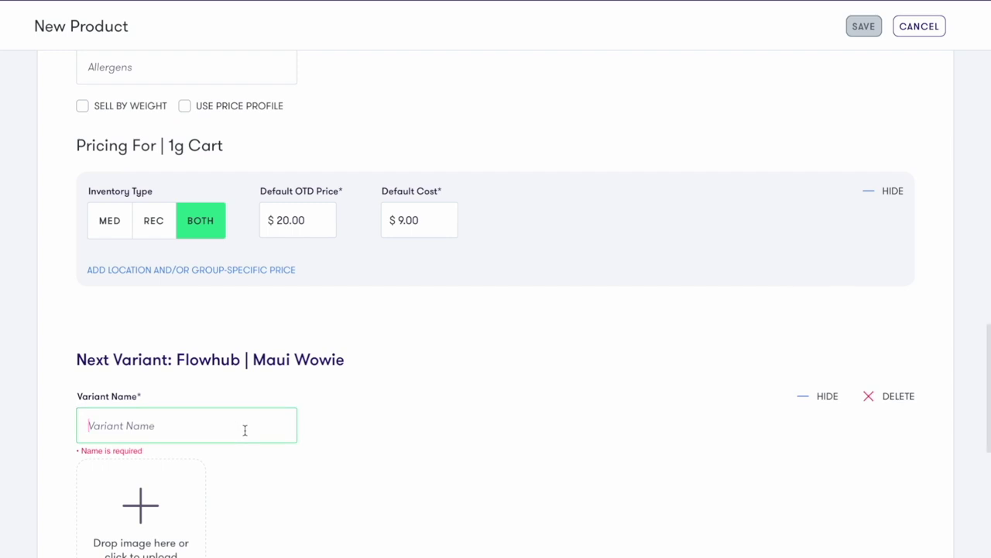
type("0.5")
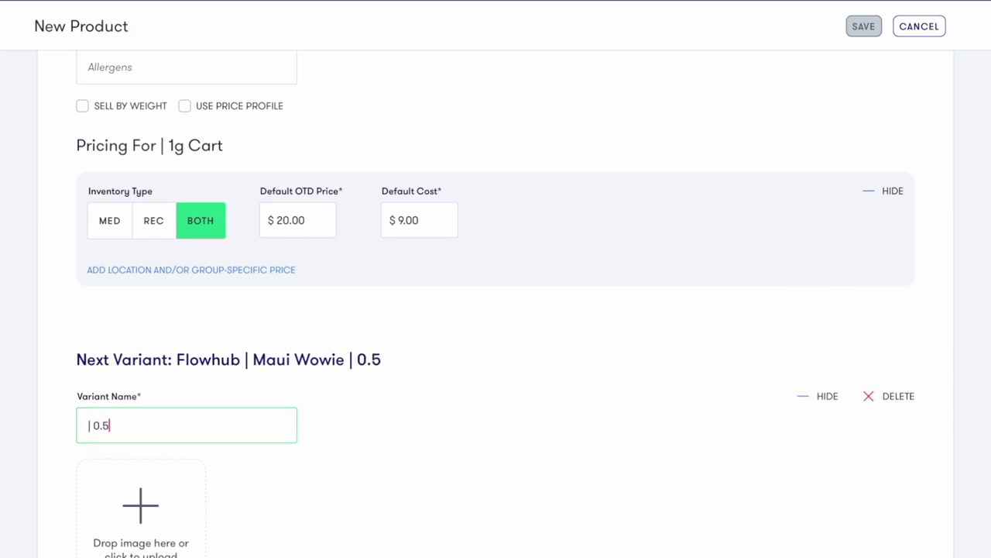
type("g Cart")
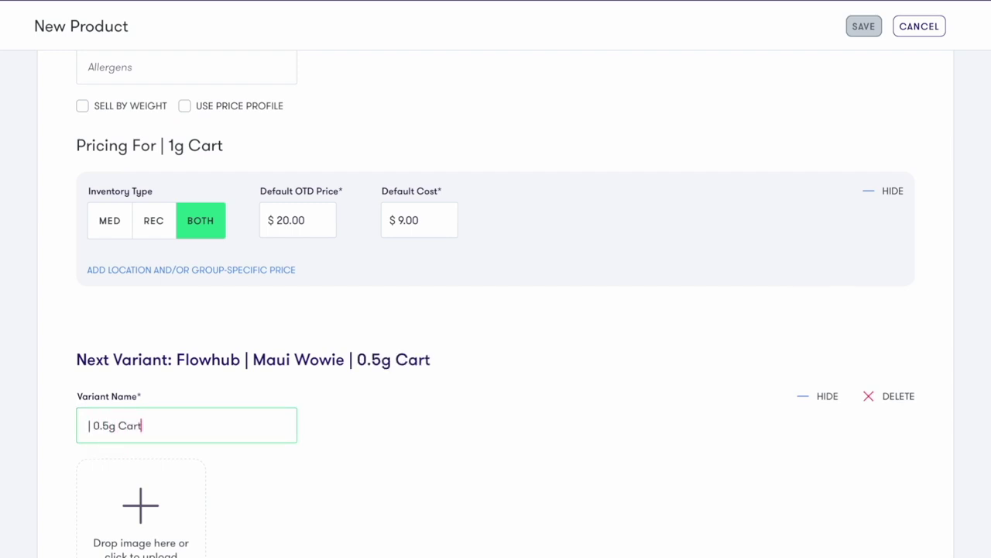
Set the 0.5g Cart variant's weight/volume to 0.5 and its unit of measure to Grams
scroll(326, 439, "down", 3)
scroll(328, 438, "down", 2)
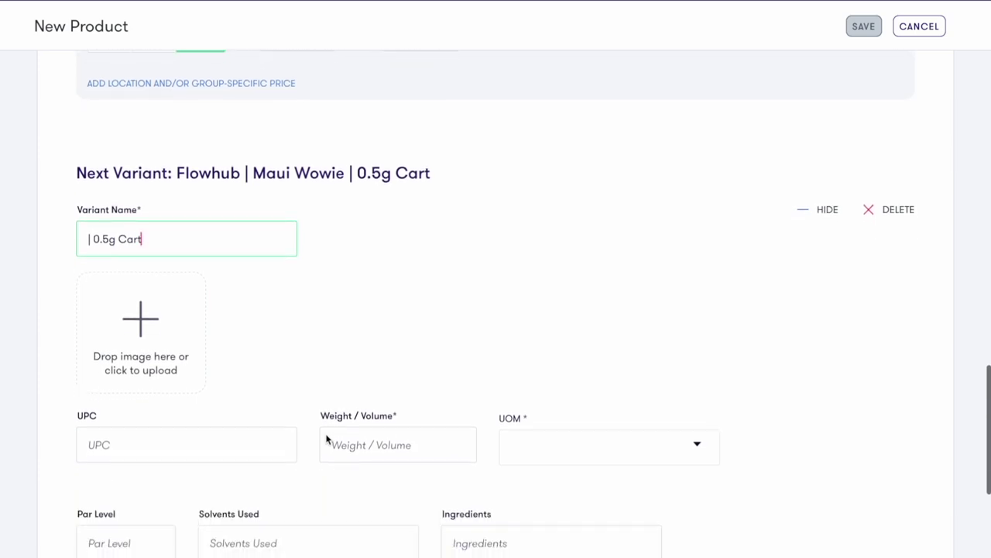
left_click(366, 436)
type("0.5")
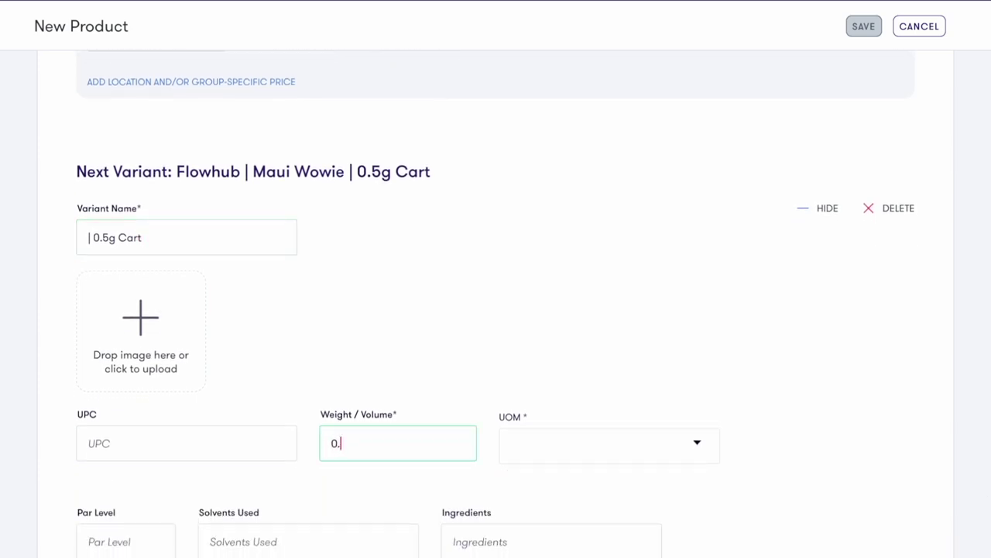
left_click(553, 441)
left_click(551, 474)
Set the 0.5g Cart variant's default OTD price to $10 and its default cost to $4
scroll(419, 485, "down", 2)
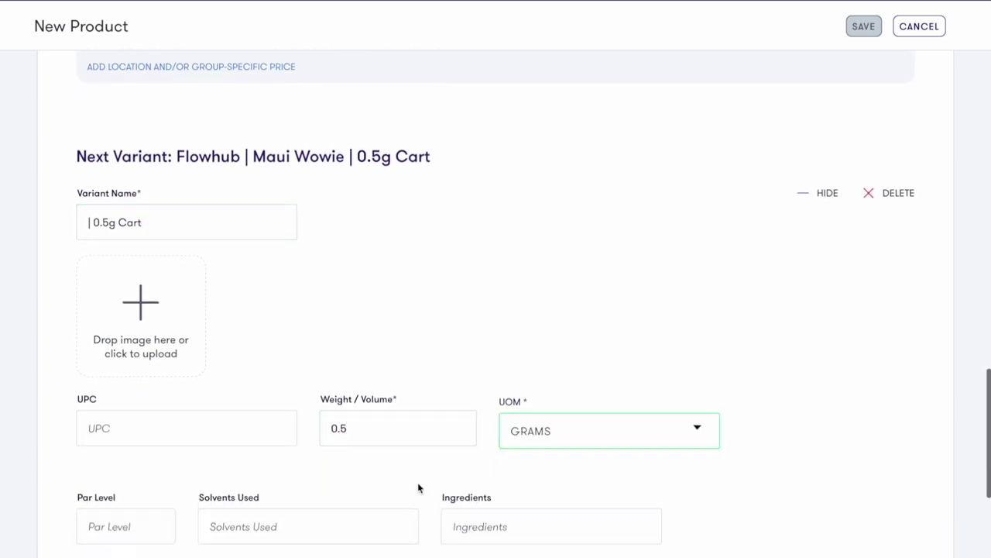
scroll(418, 487, "down", 2)
left_click(294, 527)
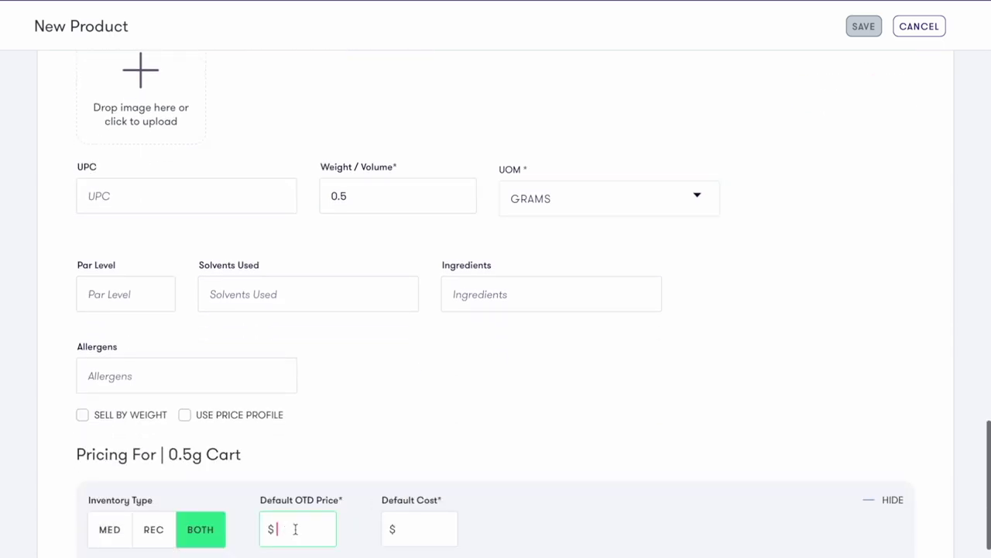
type("10")
left_click(411, 525)
type("4")
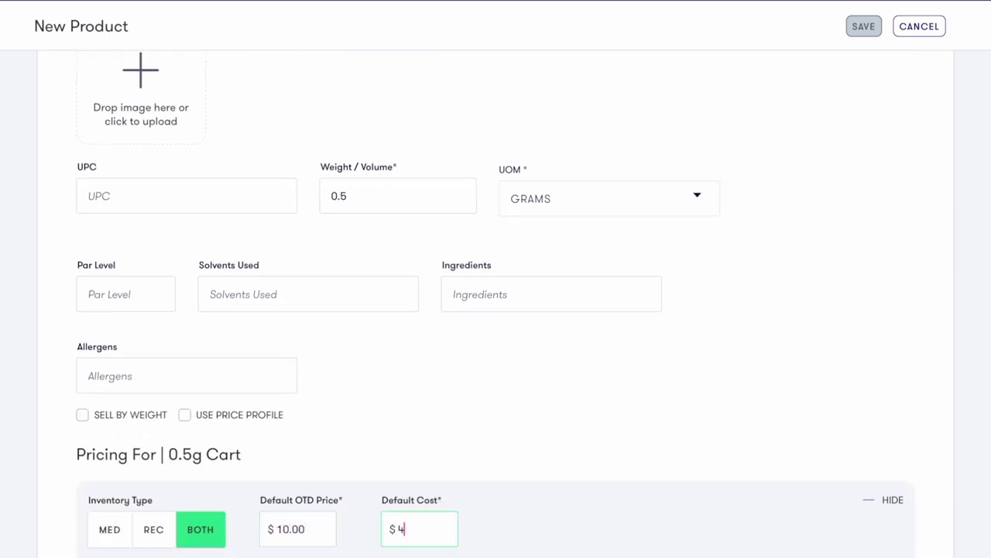
Add another variant to the cartridge product and name it "| 1g Cart (2 pack)"
scroll(434, 438, "down", 1)
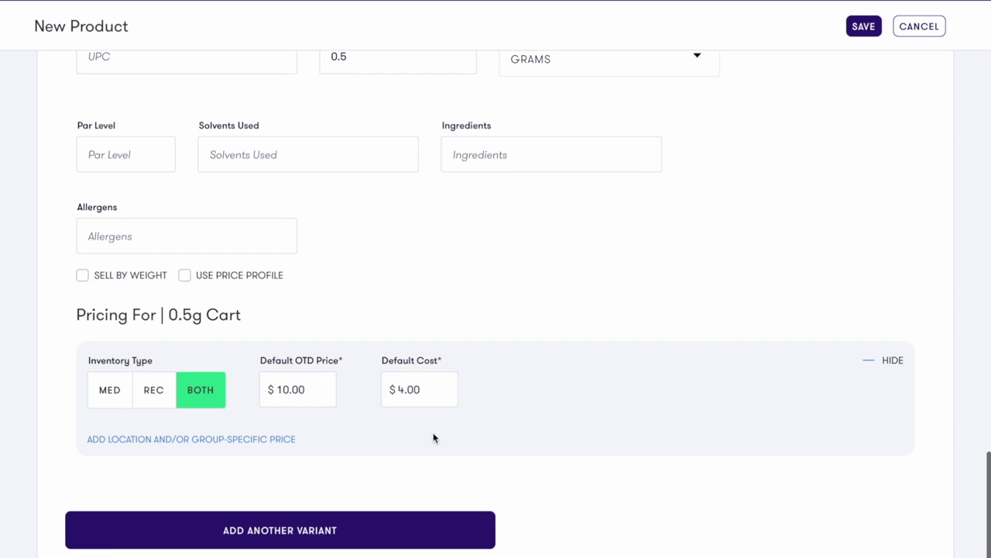
left_click(400, 529)
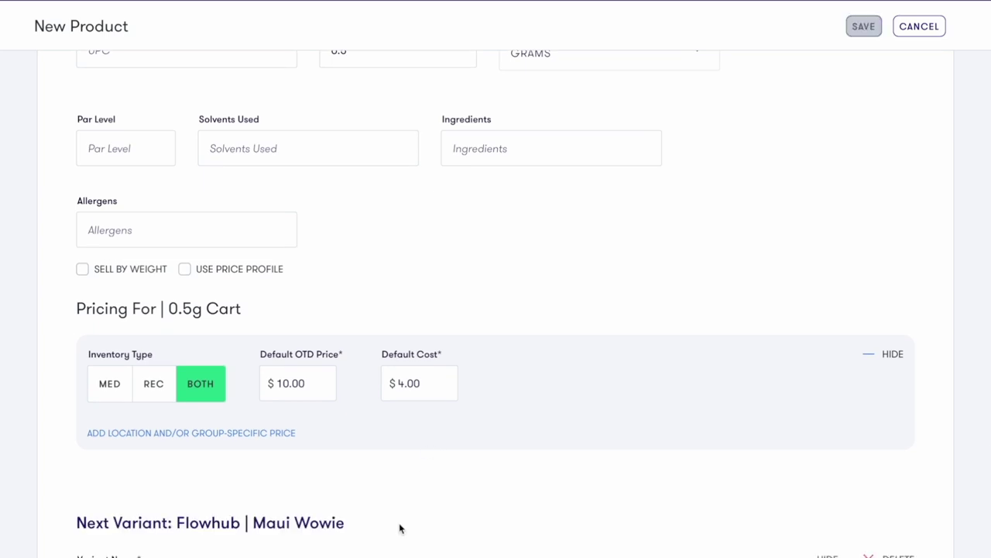
scroll(401, 529, "down", 2)
scroll(400, 529, "down", 1)
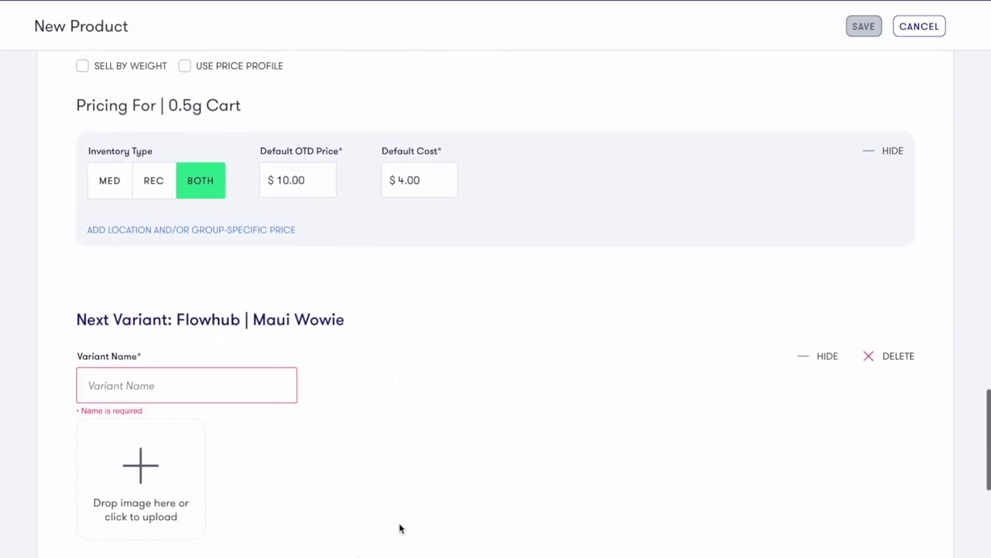
left_click(266, 388)
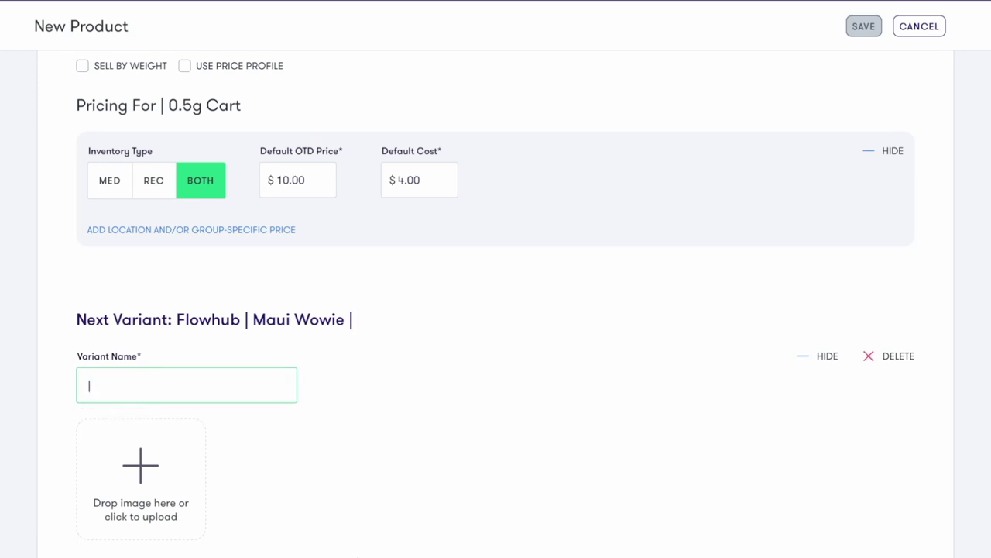
type("2")
key("BackSpace")
type("1g Cart (")
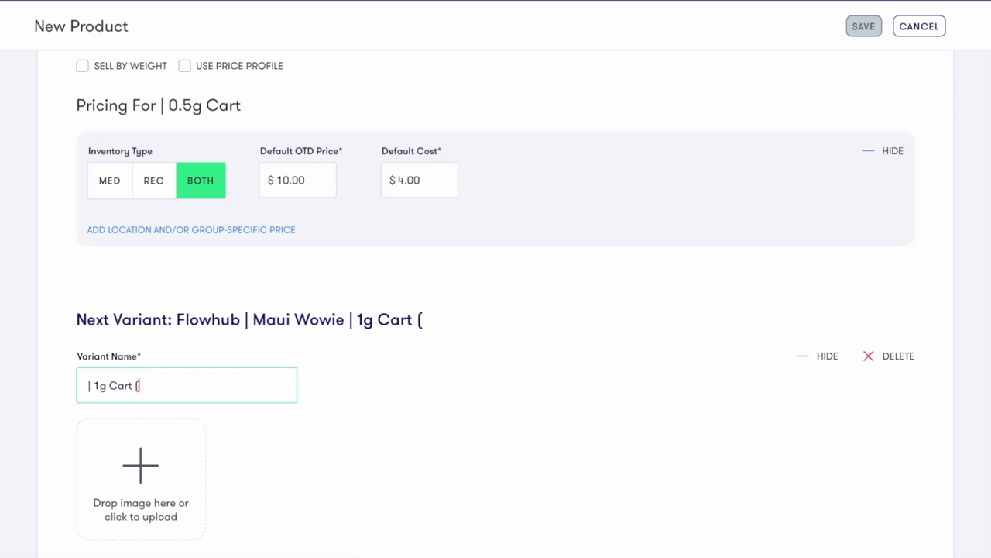
type("2 pack)")
Set the 2 pack variant's weight/volume to 2 and its unit of measure to Grams
scroll(439, 440, "down", 2)
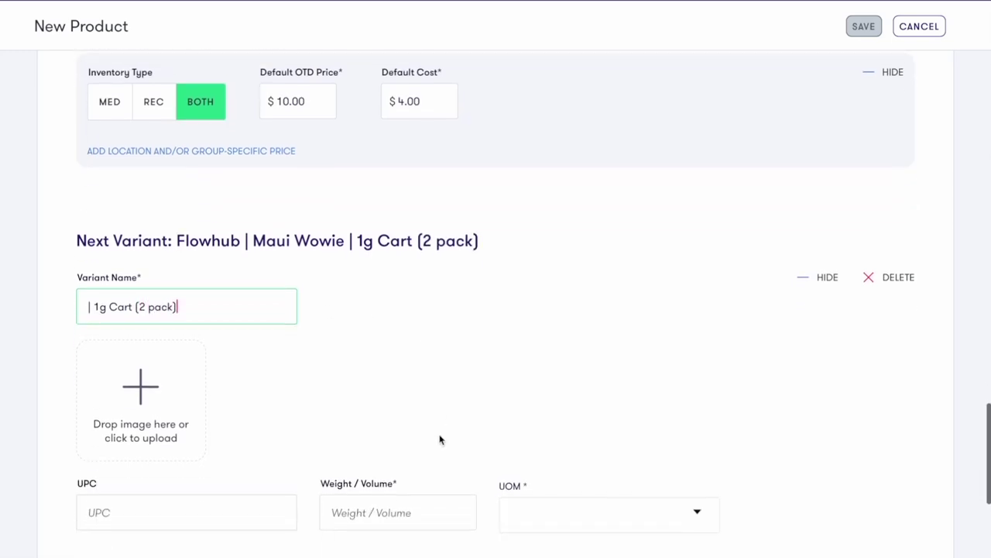
left_click(418, 451)
type("2")
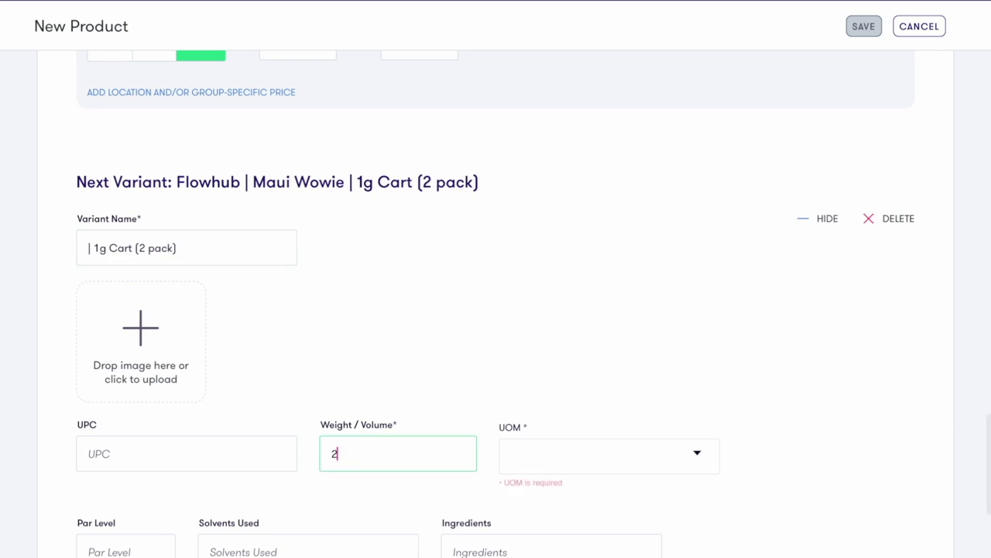
left_click(529, 456)
left_click(531, 496)
Set the 2 pack variant's default OTD price to $35 and default cost to $9, and save the product
scroll(456, 435, "down", 4)
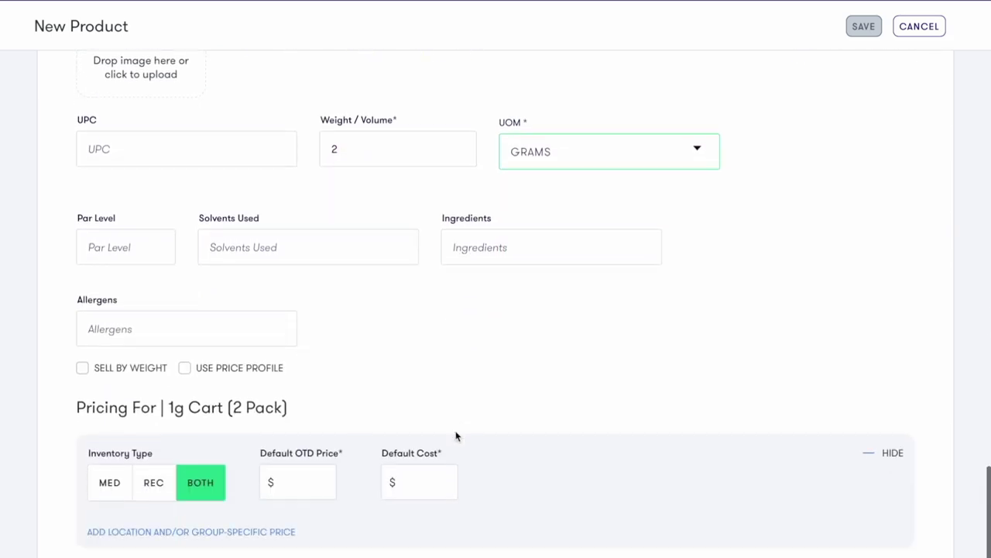
left_click(302, 476)
type("35")
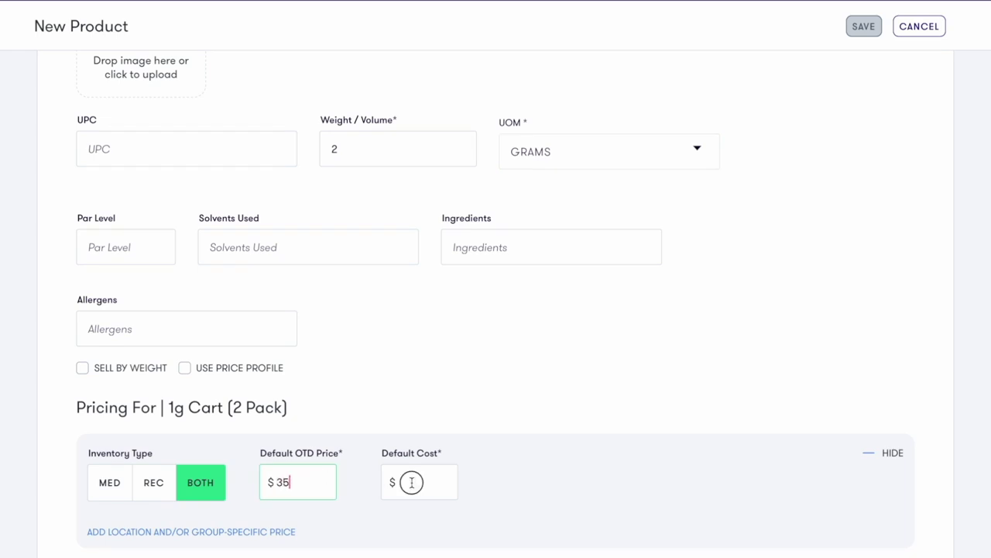
left_click(411, 481)
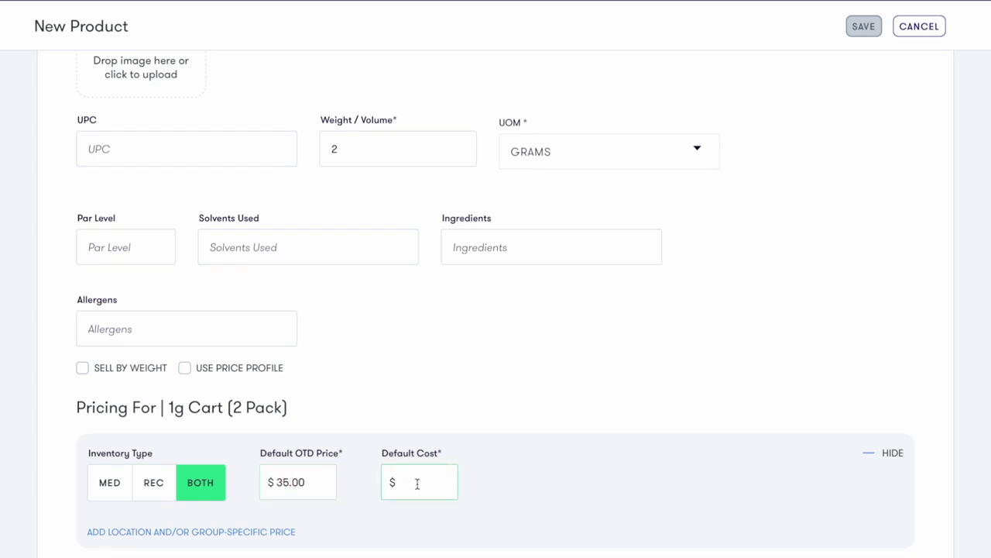
type("9")
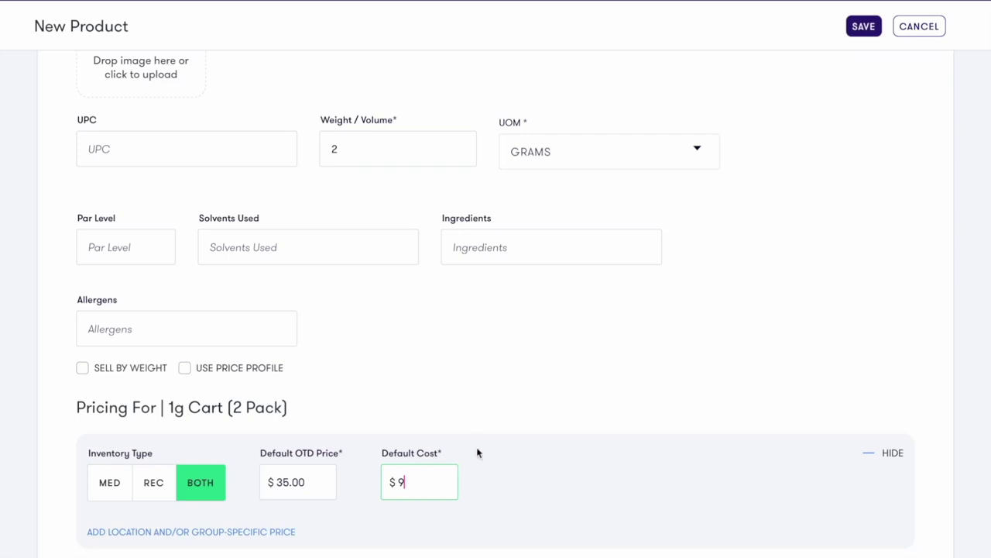
left_click(876, 24)
Search the products for "maui" and review the Cartridges product's potency, variations and pricing
left_click(571, 143)
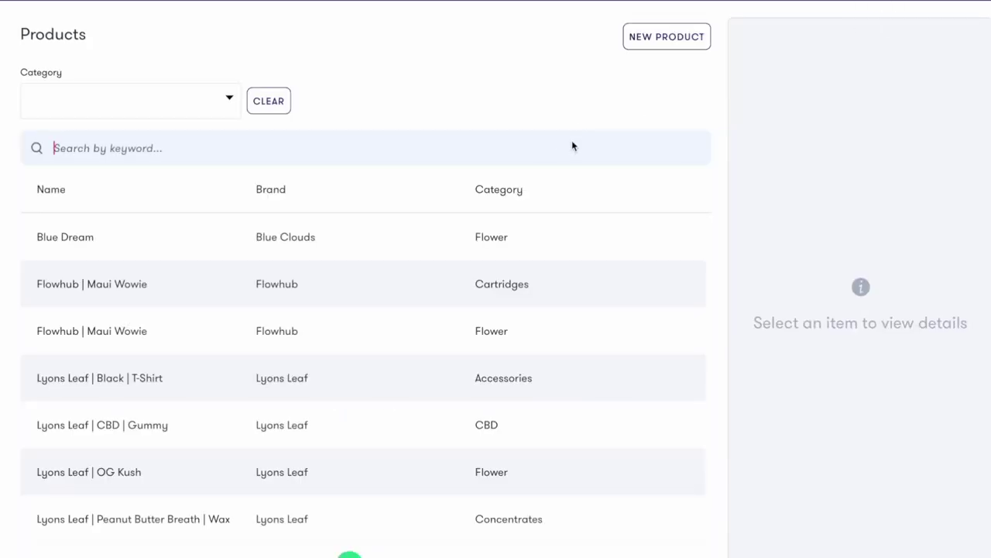
type("maui")
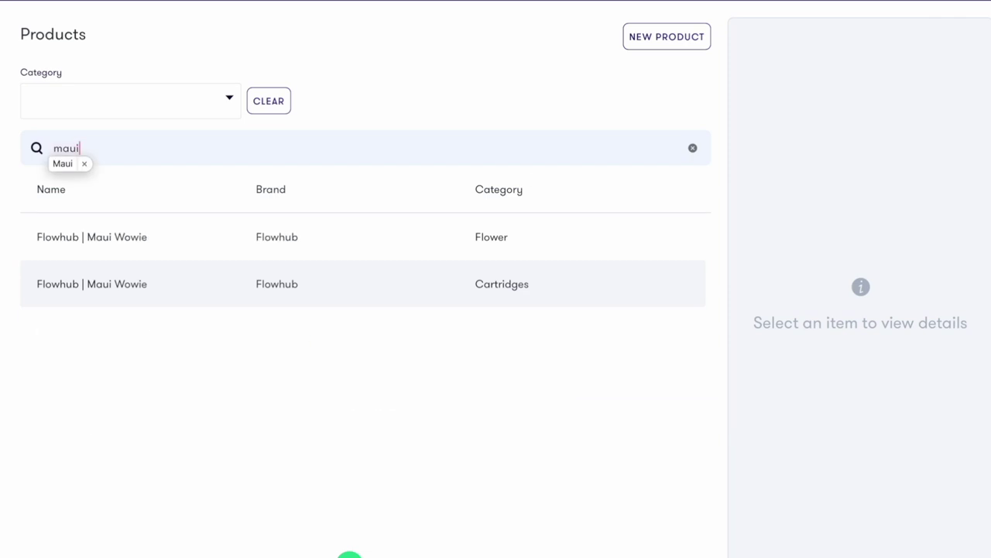
left_click(448, 289)
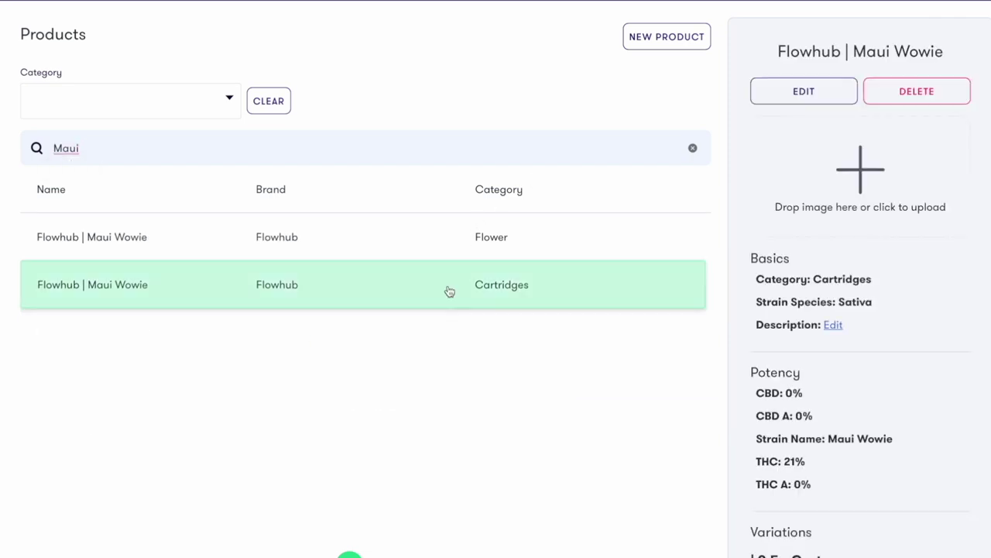
scroll(847, 271, "down", 3)
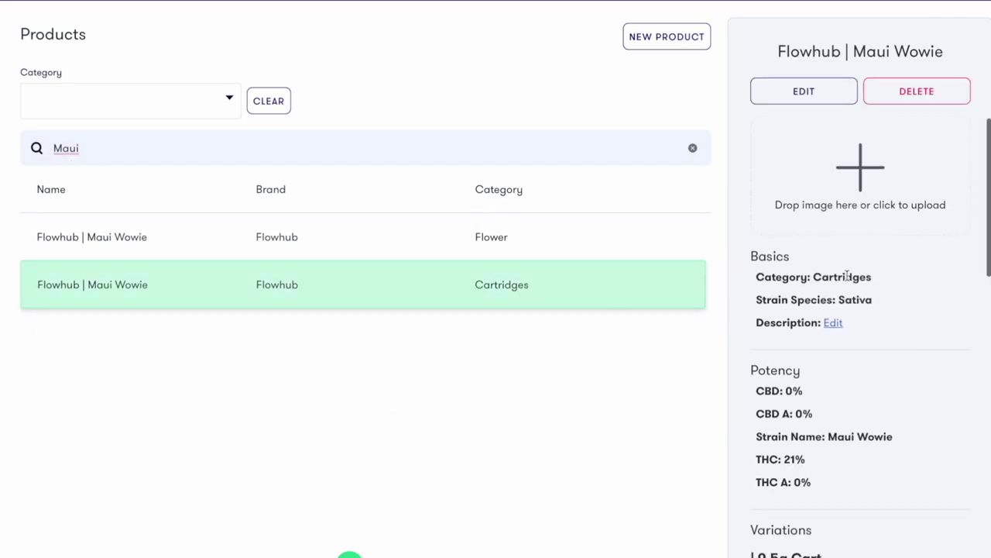
scroll(785, 281, "down", 4)
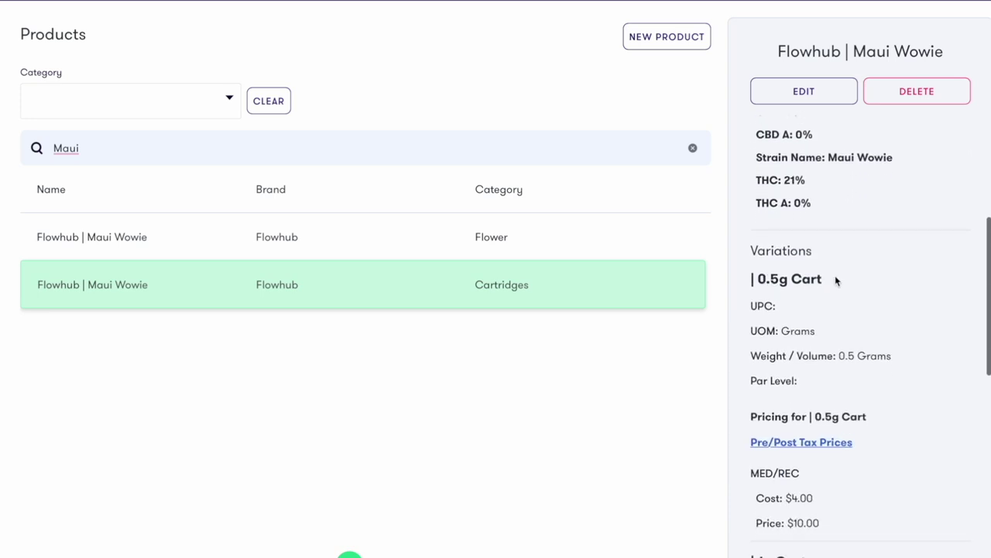
scroll(837, 281, "down", 8)
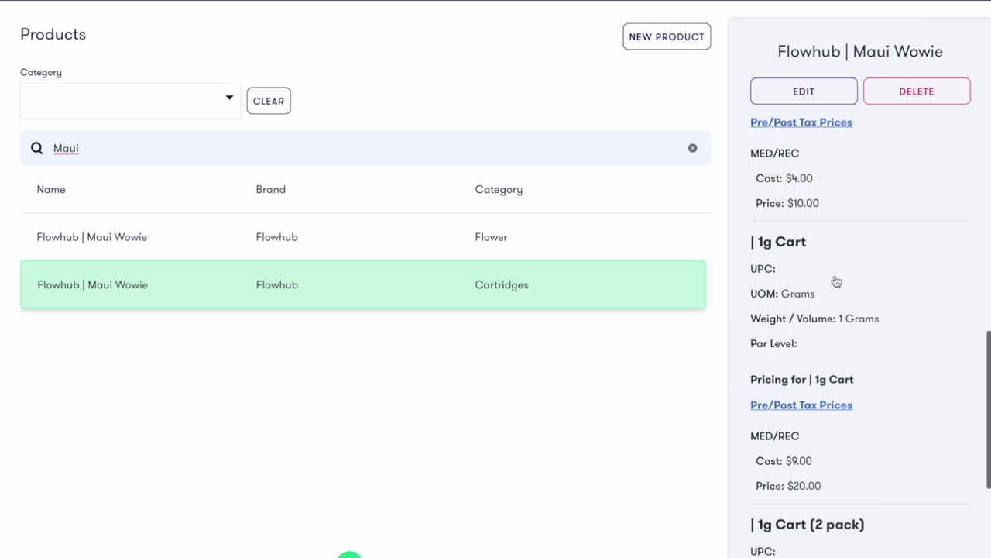
scroll(837, 280, "down", 5)
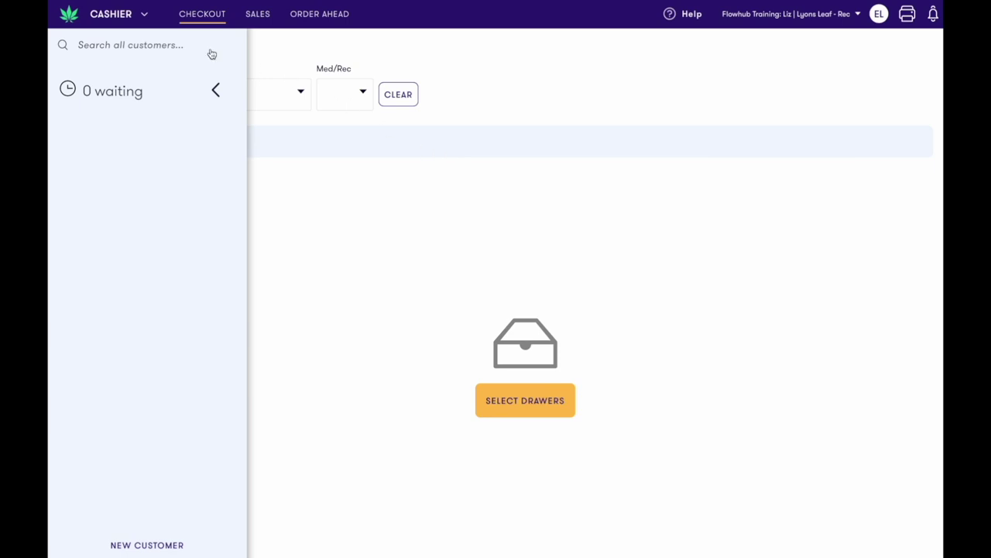
Go from Cashier to the Inventory products and start a new product in the Apparel | Unregulated category
left_click(134, 17)
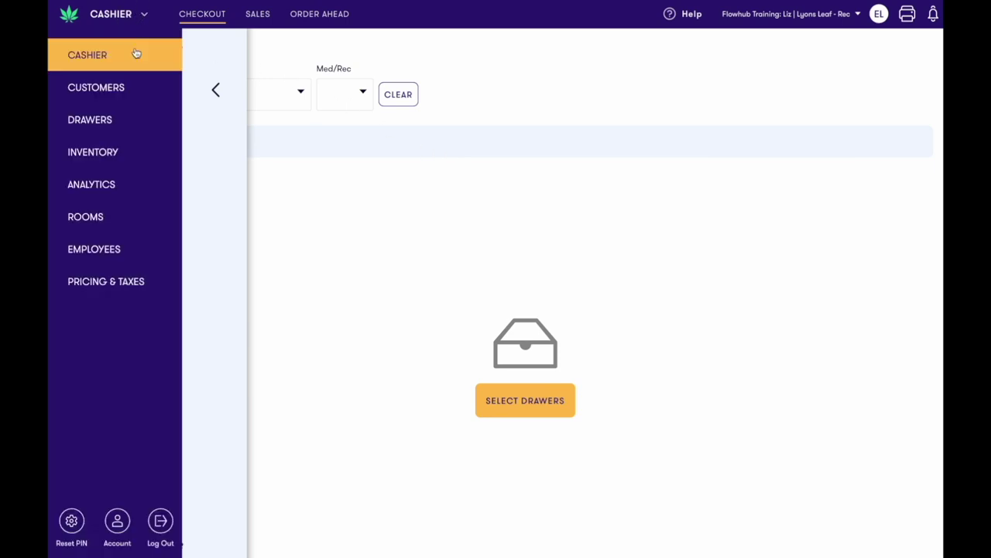
left_click(140, 157)
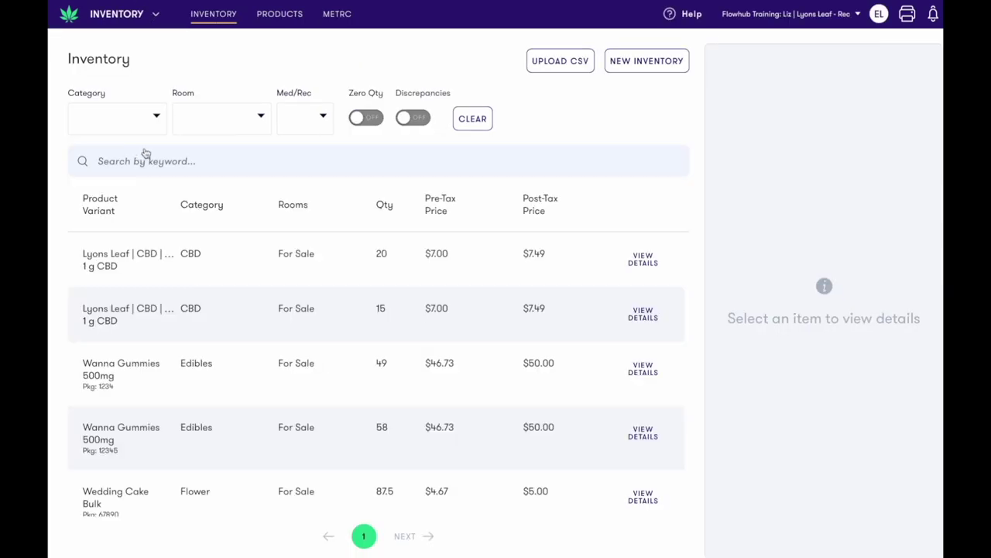
left_click(280, 28)
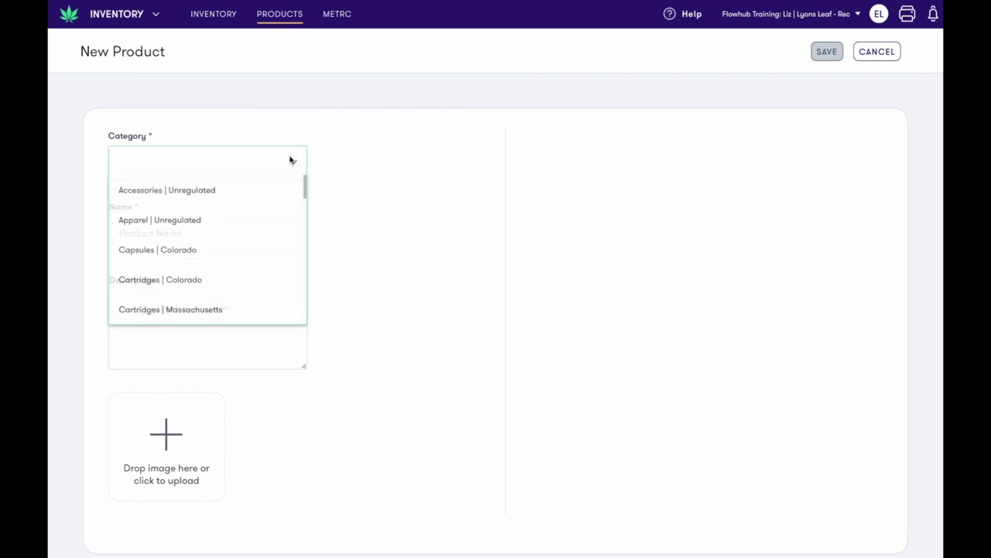
left_click(275, 225)
Name the new apparel product "Logo White T-Shirt"
left_click(249, 233)
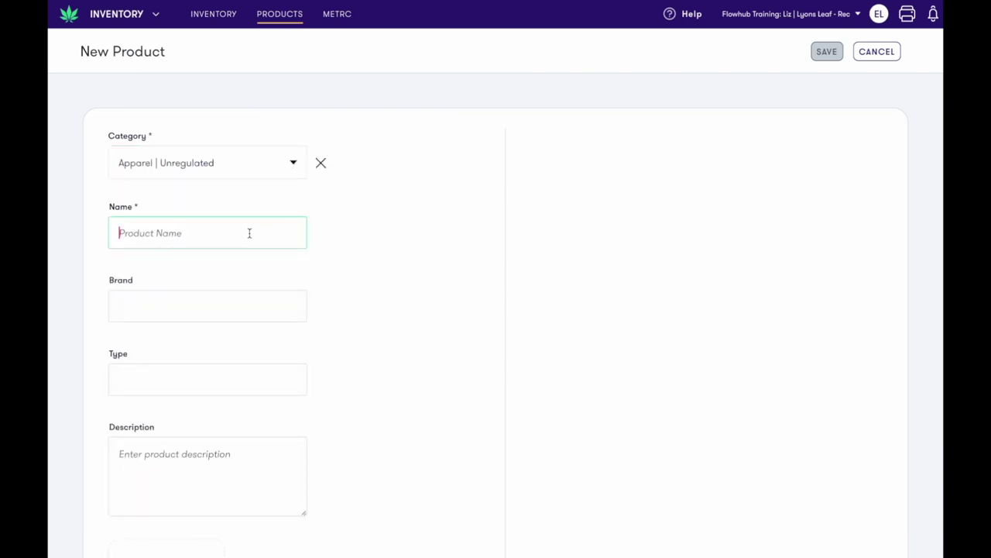
type("White T-Shirt")
left_click(115, 233)
type("Logo")
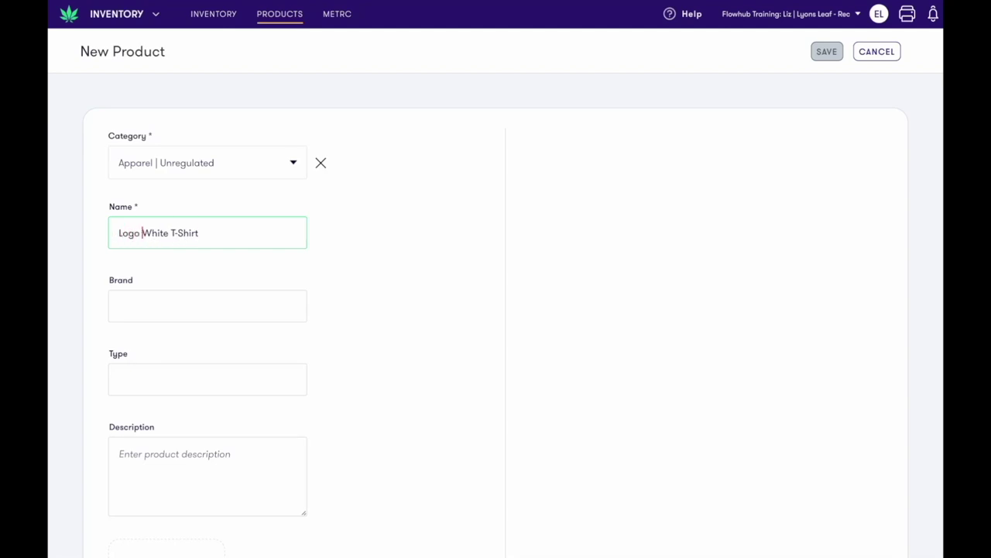
left_click(214, 233)
Set the product's brand to "Flowhub" and its type to "100% Cotton T-Shirt"
left_click(211, 300)
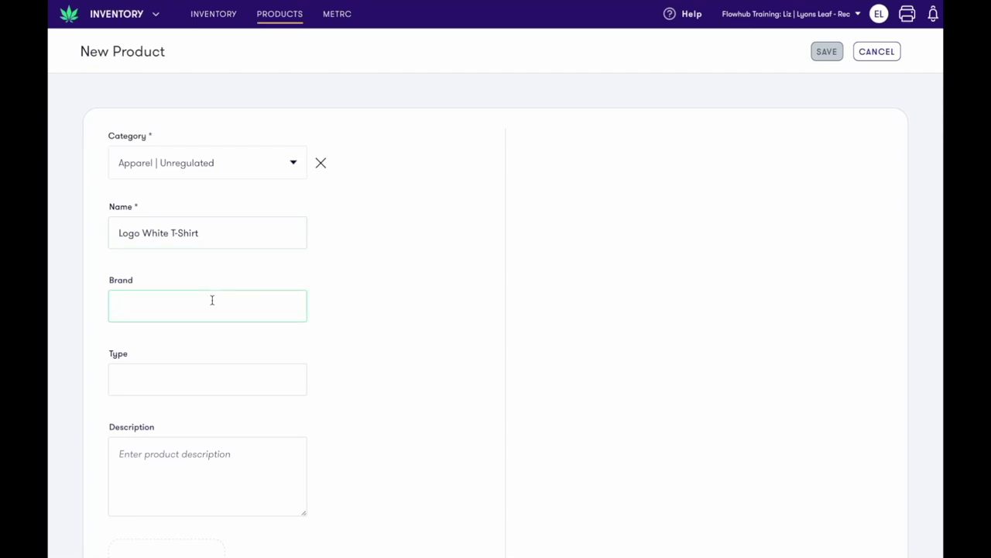
type("Flowhub")
key("Tab")
type("100% Cot")
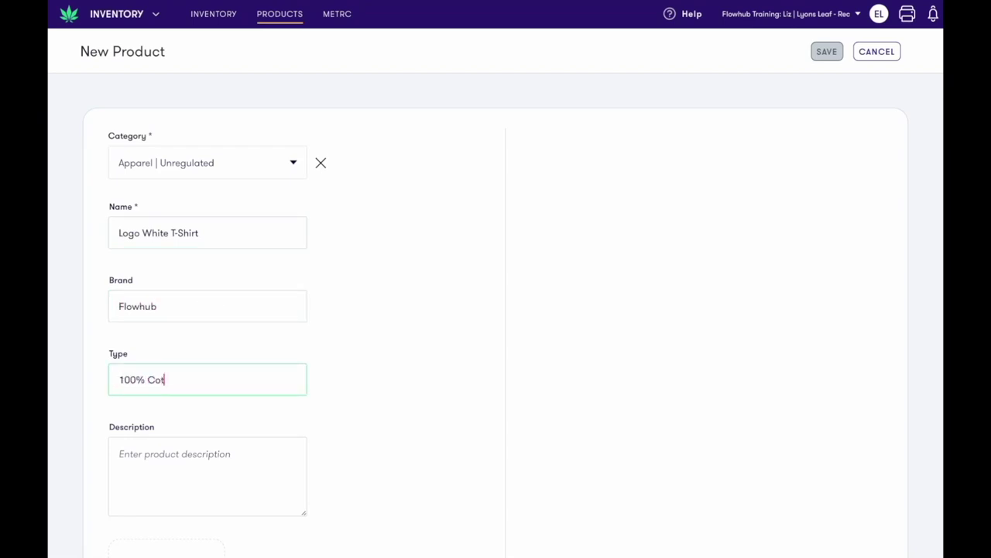
type("ton")
scroll(232, 302, "down", 1)
type("T-Shirt")
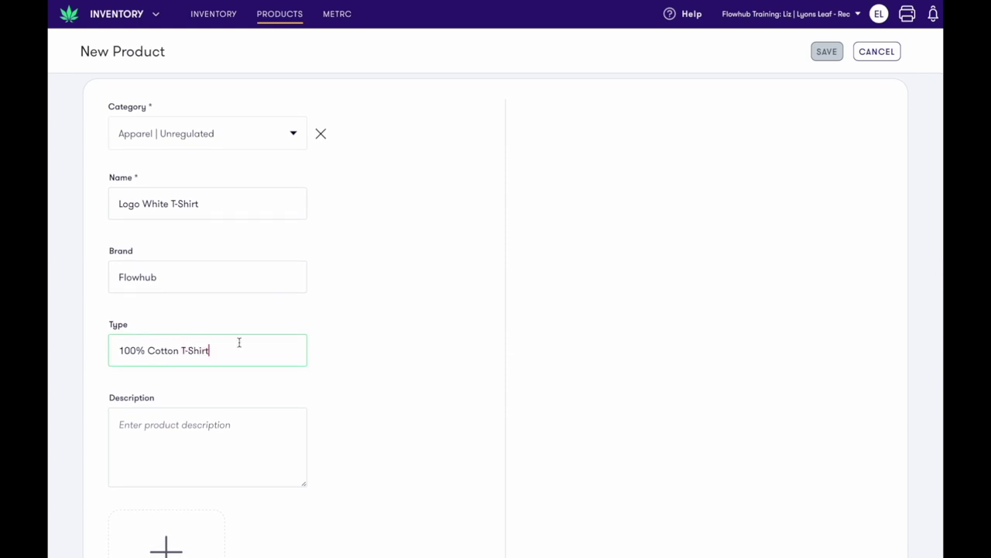
scroll(239, 341, "down", 5)
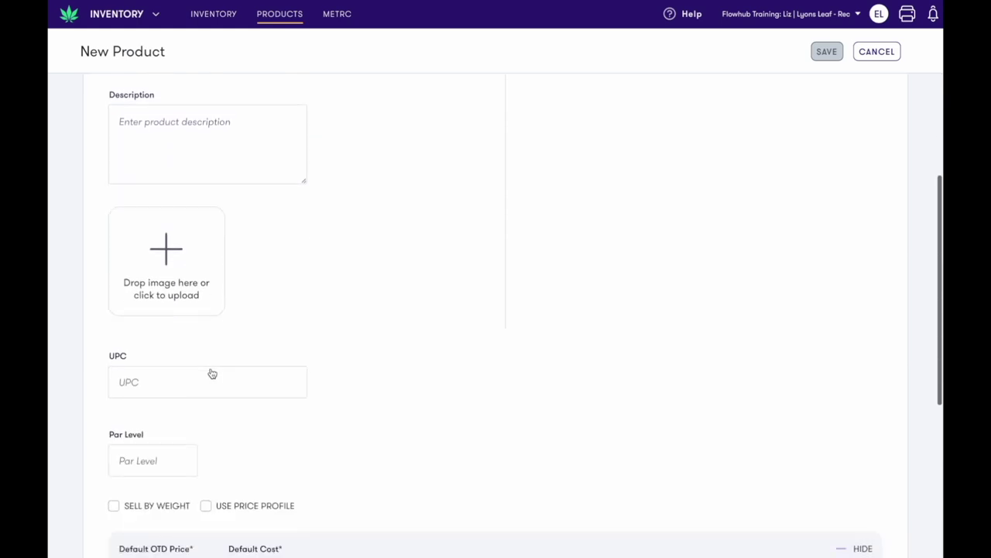
left_click(212, 374)
type("12345678")
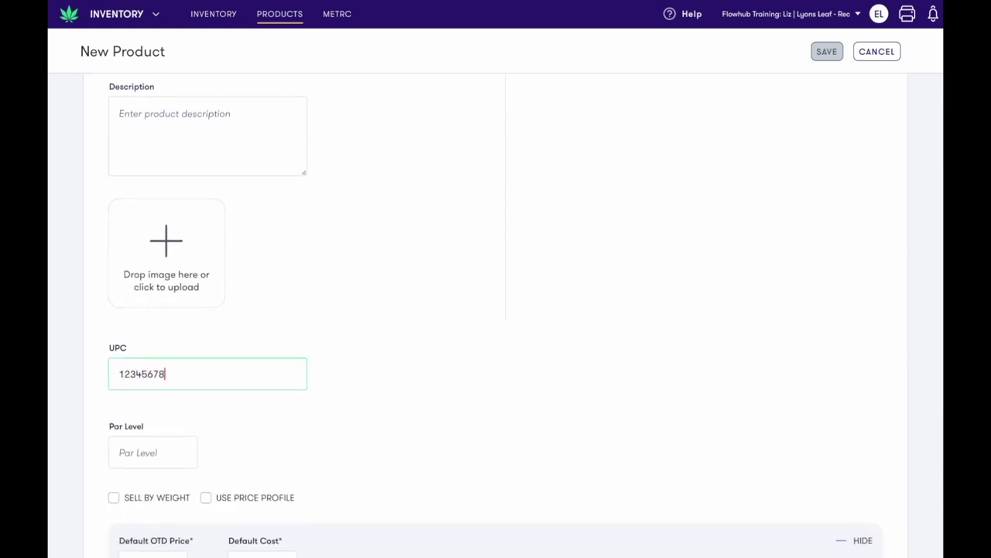
type("90")
Set the product's default OTD price to $25 and default cost to $10
scroll(183, 374, "down", 2)
scroll(172, 361, "down", 1)
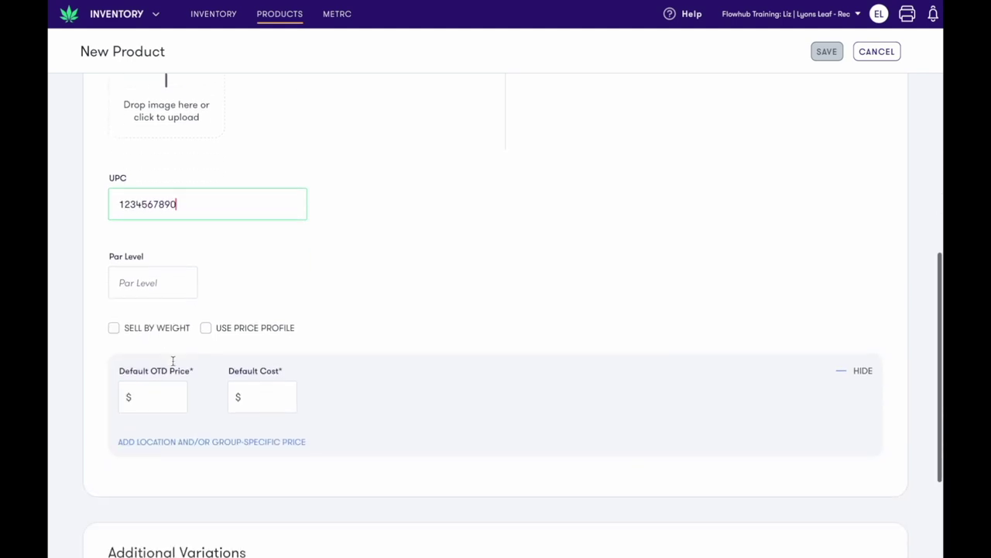
left_click(173, 382)
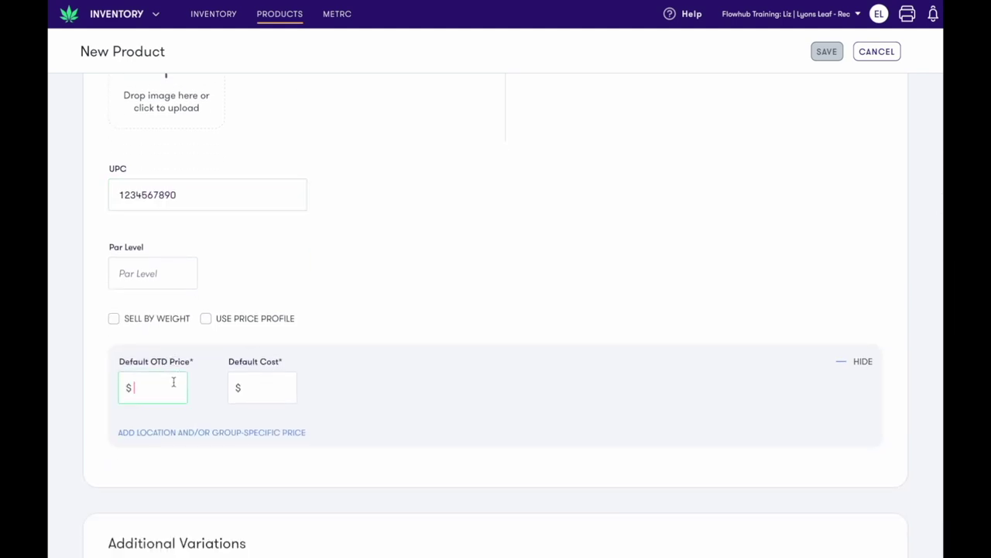
type("25")
left_click(254, 390)
type("10")
left_click(266, 390)
Add variations to the T-shirt product and name the first variant "| Small"
scroll(266, 390, "down", 1)
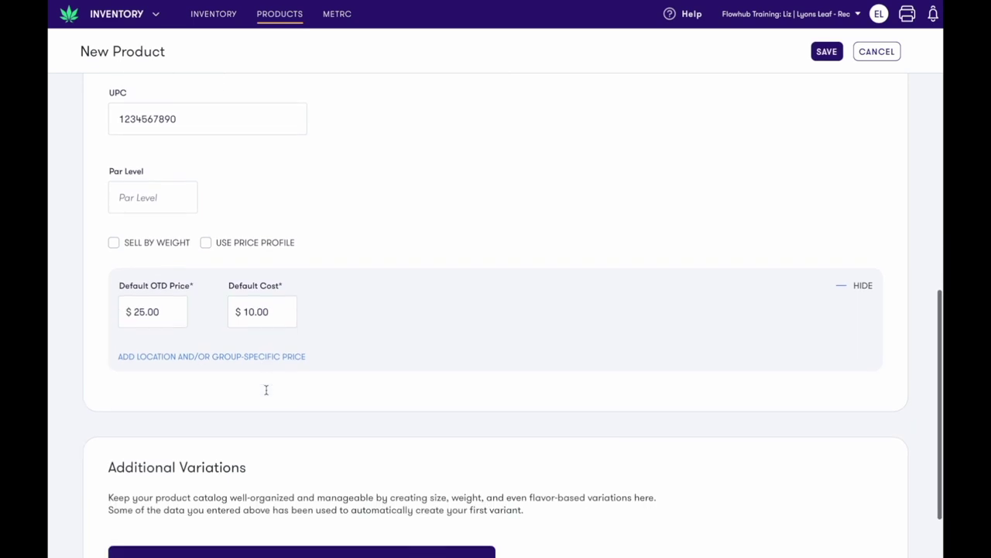
scroll(265, 389, "down", 1)
left_click(268, 492)
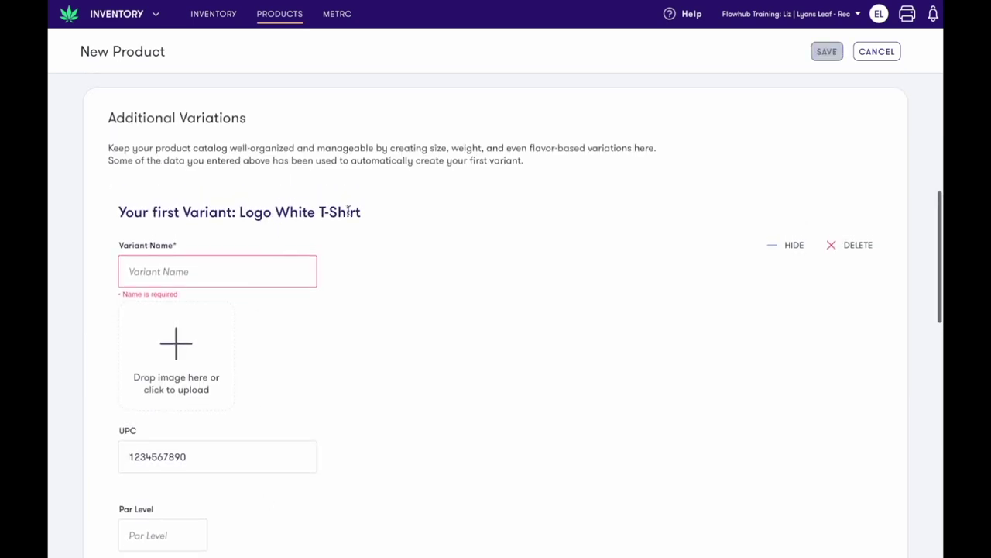
left_click(261, 263)
type("| M")
key("BackSpace")
type("Small")
Name the next variant "| Medium" and set its default OTD price to $25 and default cost to $10
scroll(310, 320, "down", 5)
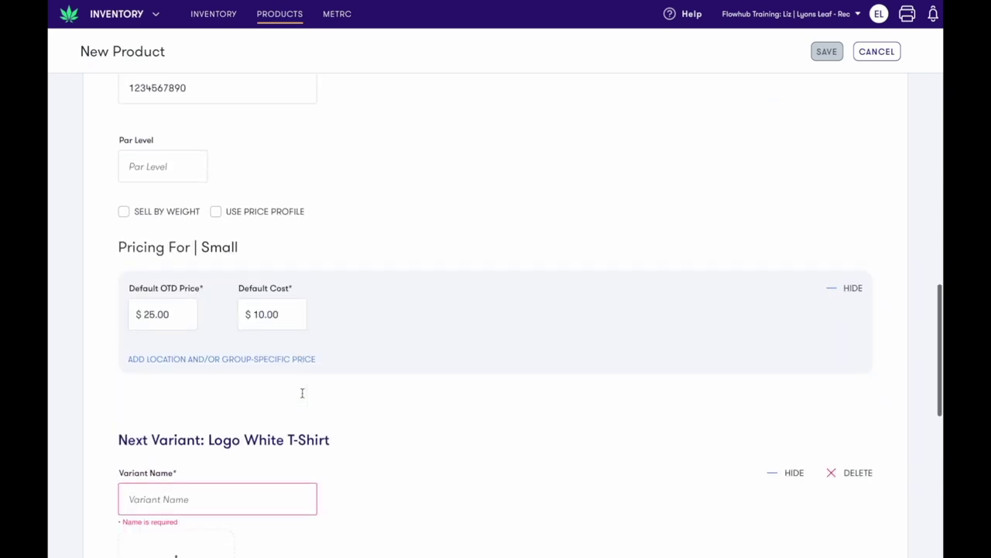
scroll(302, 392, "down", 1)
left_click(288, 476)
type("| Medium")
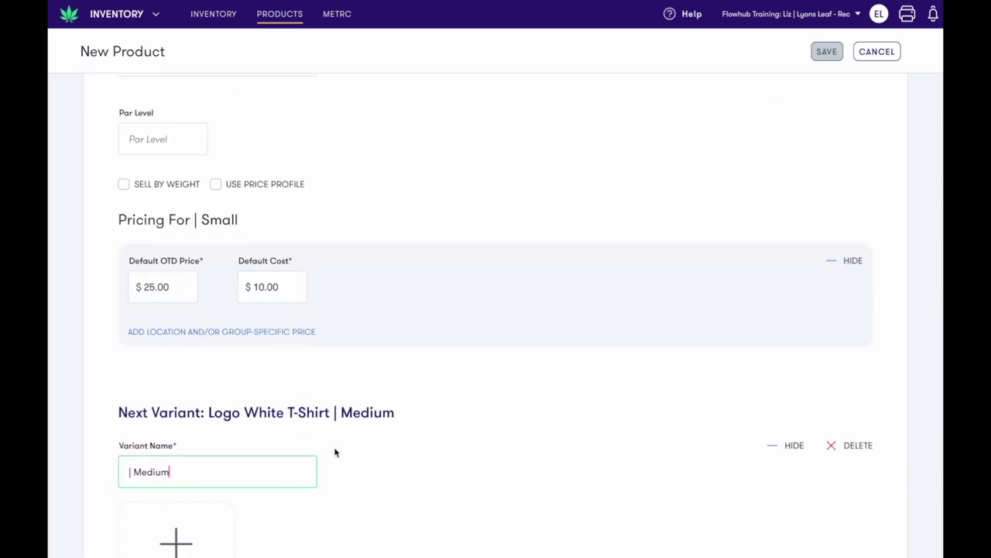
scroll(335, 452, "down", 5)
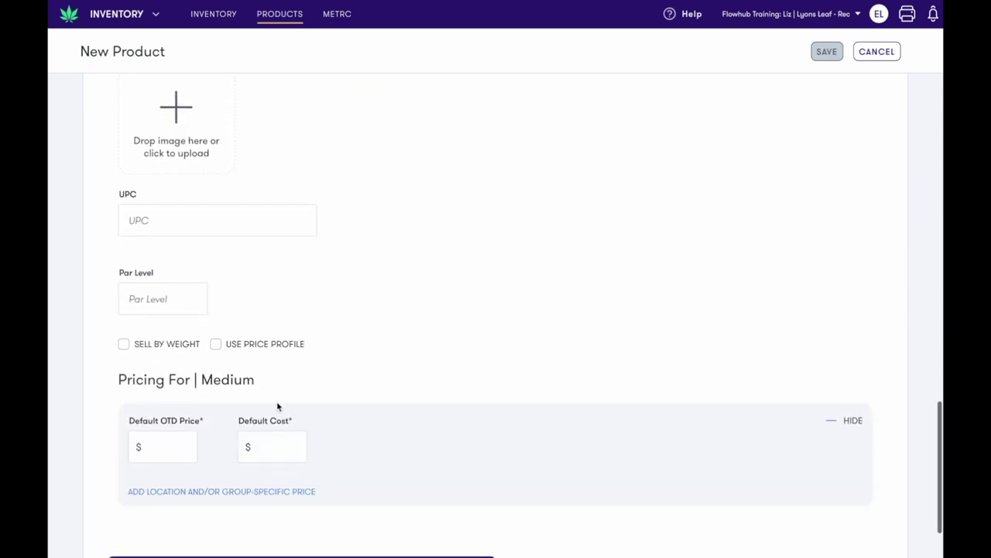
left_click(178, 448)
type("25.00")
left_click(263, 449)
type("10.00")
Add another variant below Medium and name it "| Large"
scroll(314, 433, "down", 1)
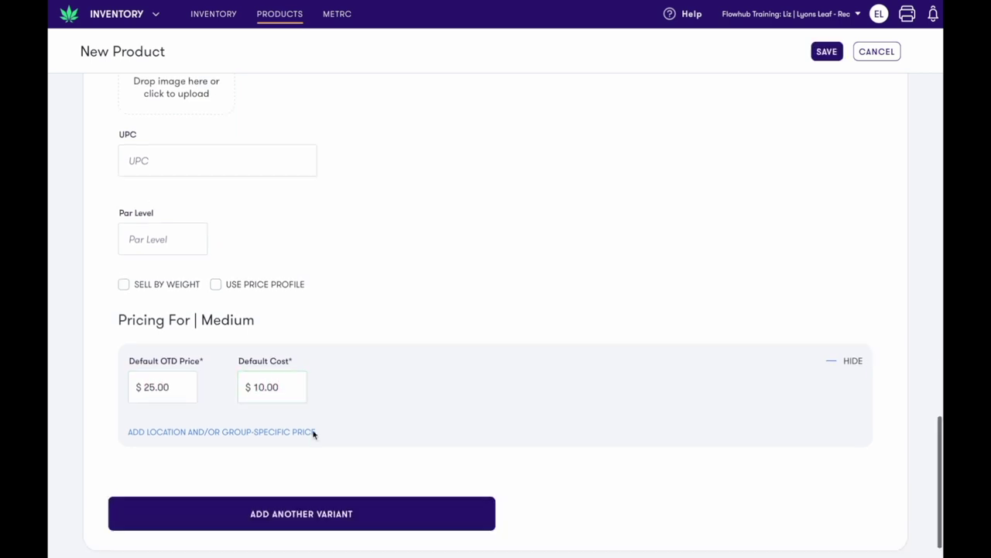
key("Return")
scroll(305, 394, "down", 2)
left_click(267, 431)
type("| Large")
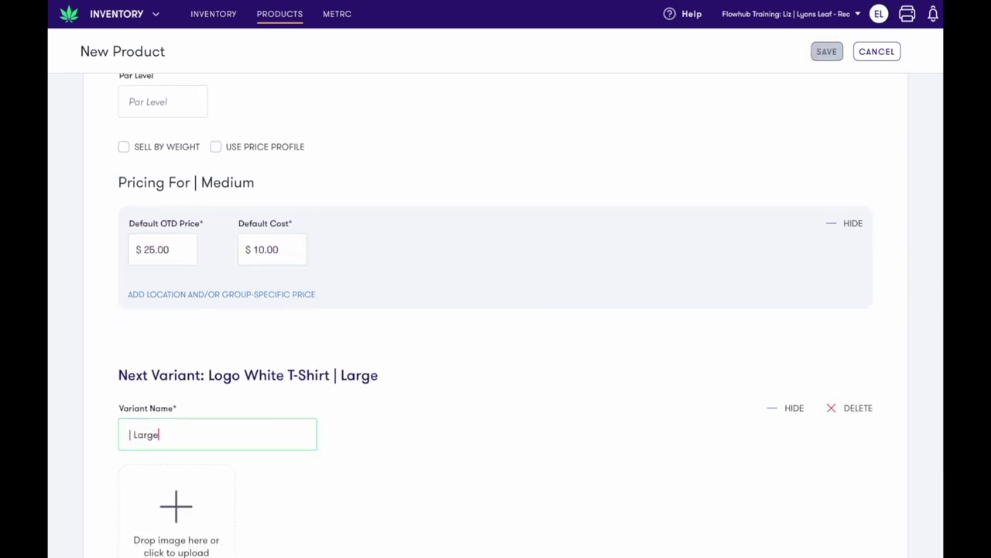
Set the Large variant's default OTD price to $25 and default cost to $10, and save the product
scroll(294, 419, "down", 4)
left_click(177, 508)
type("2")
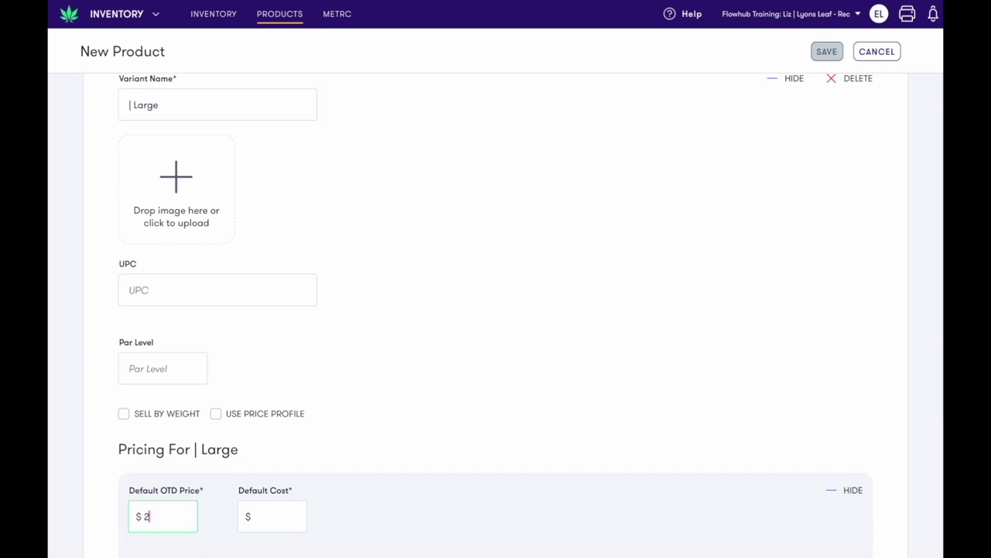
type("5.00")
key("Tab")
type("10")
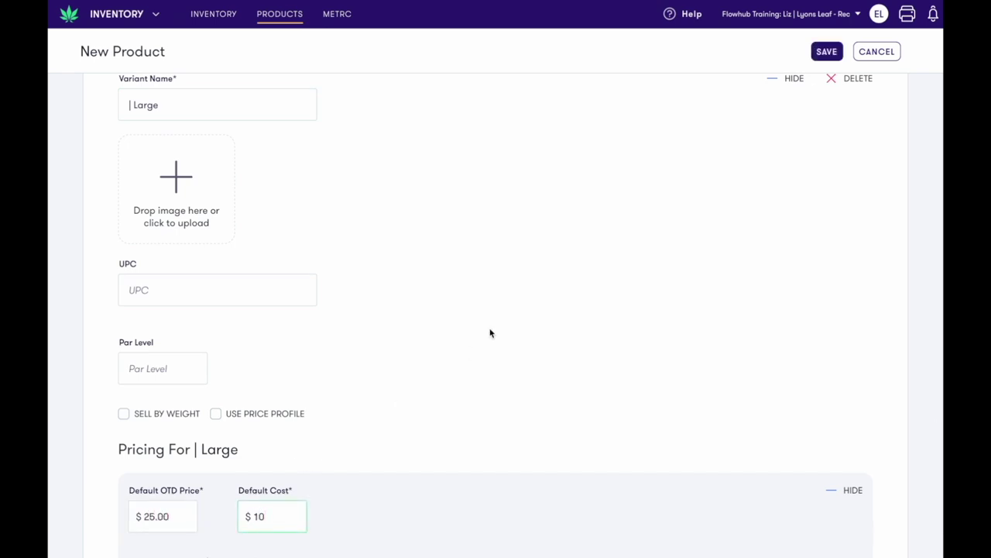
left_click(827, 52)
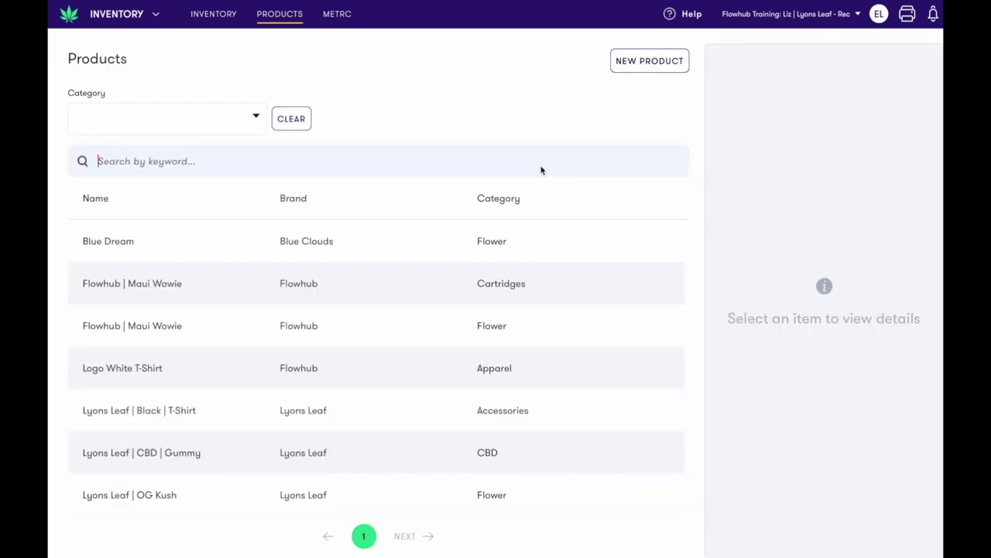
Search the products for "Logo" and review the Logo White T-Shirt's variations and pricing
type("Logo")
left_click(499, 242)
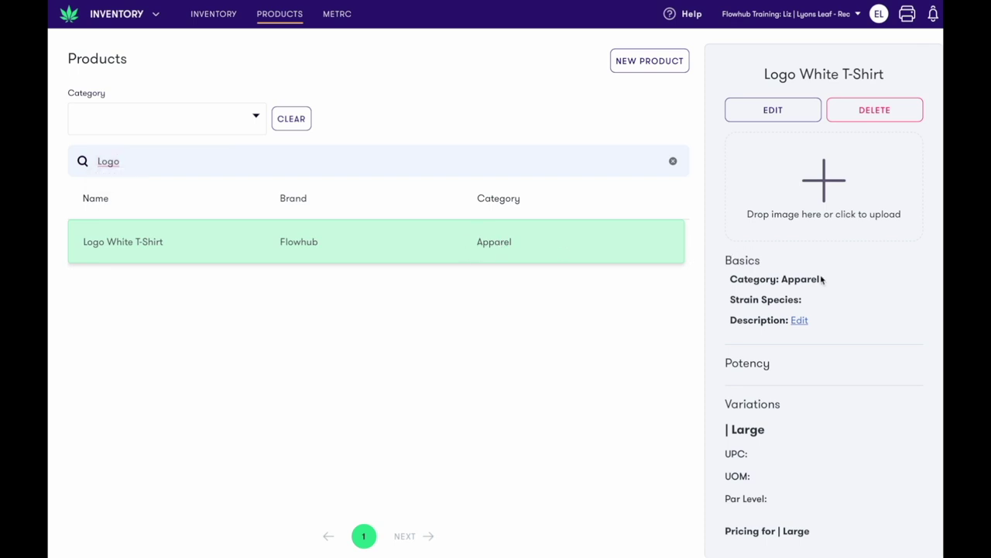
scroll(823, 279, "down", 6)
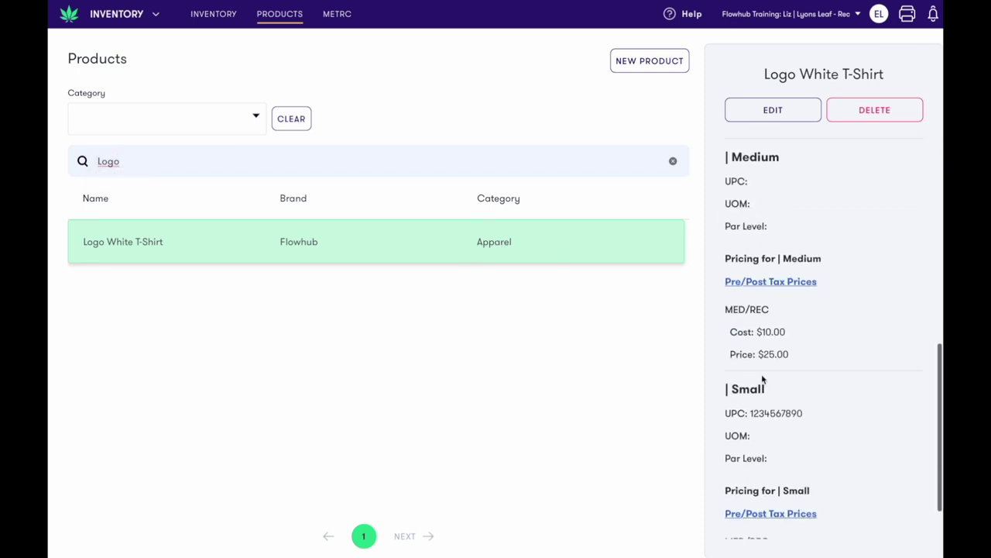